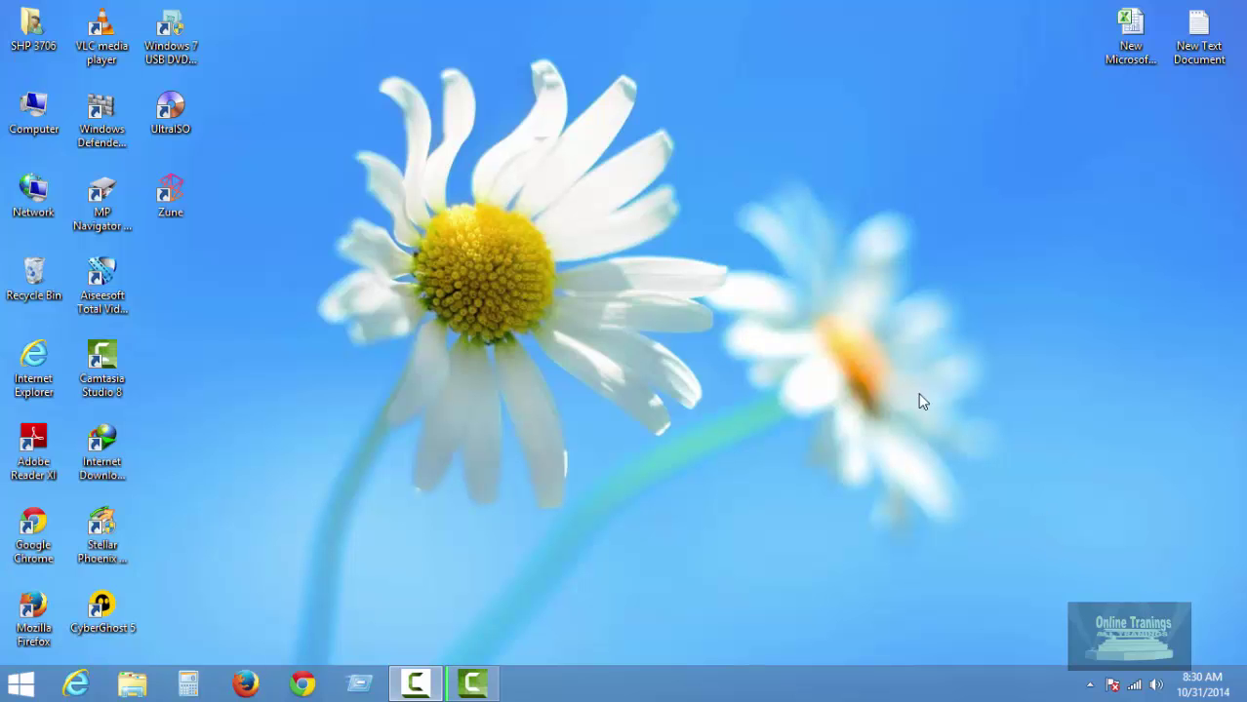
right_click(575, 270)
click(593, 288)
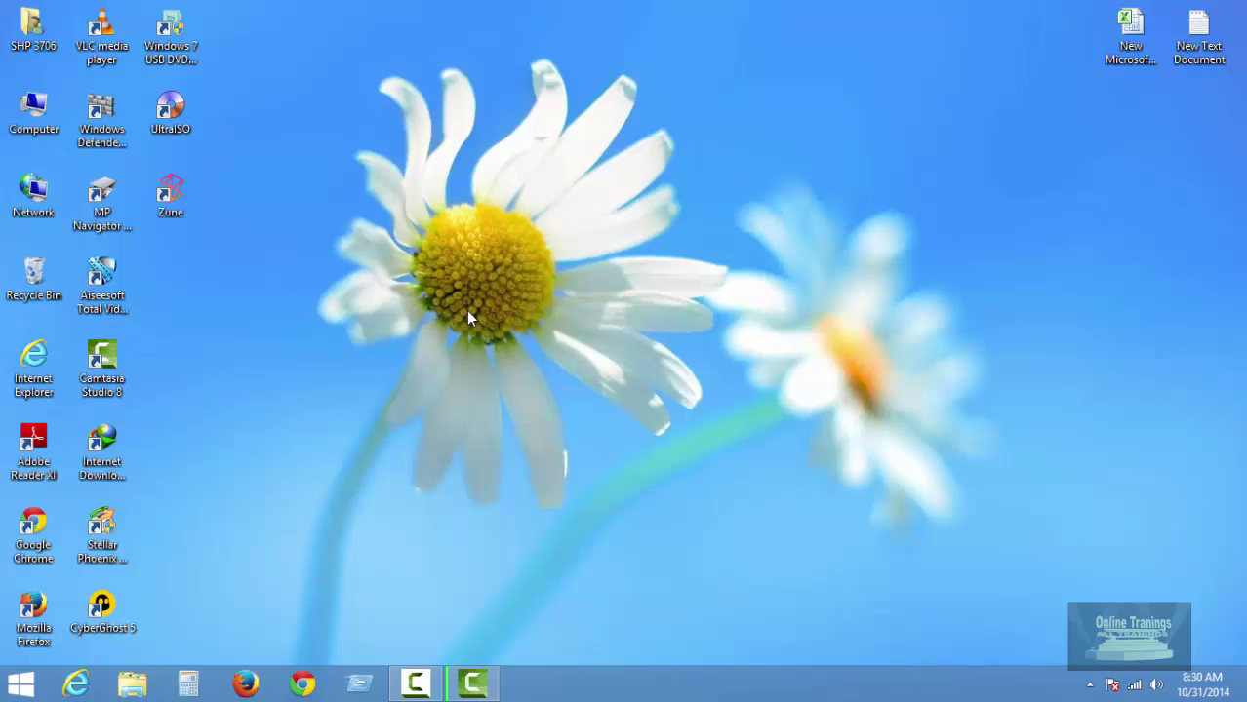
click(303, 686)
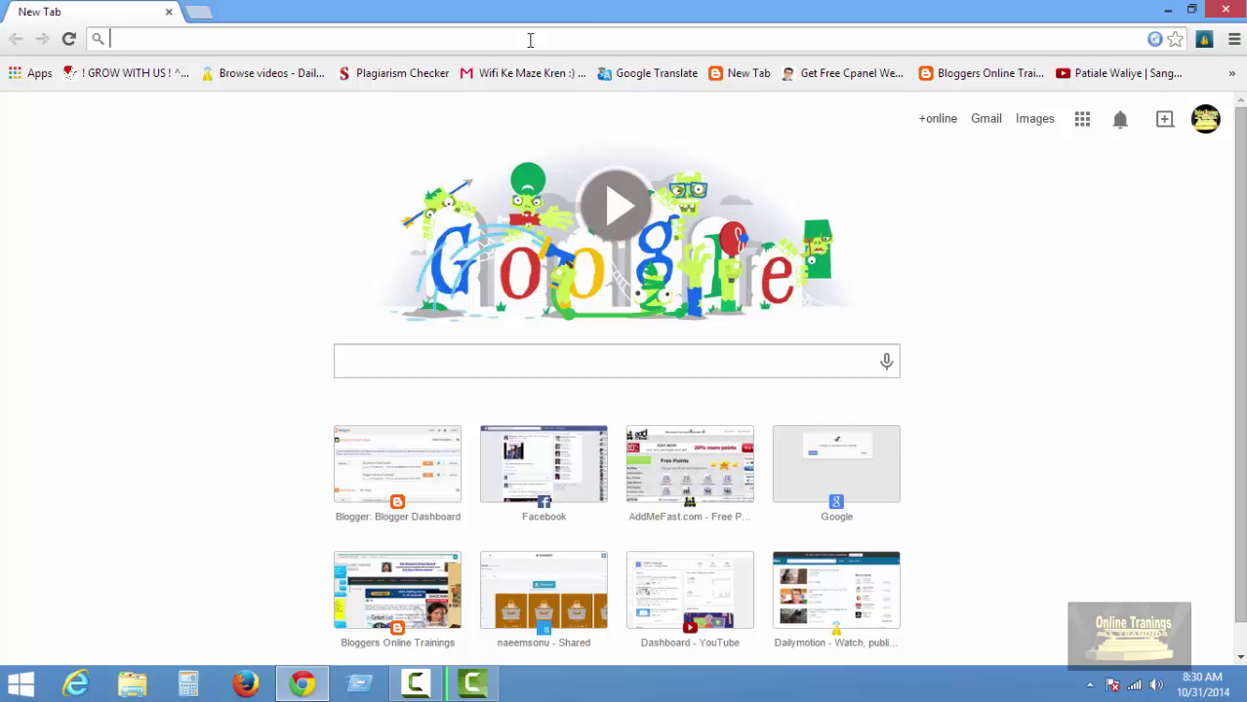
text(b)
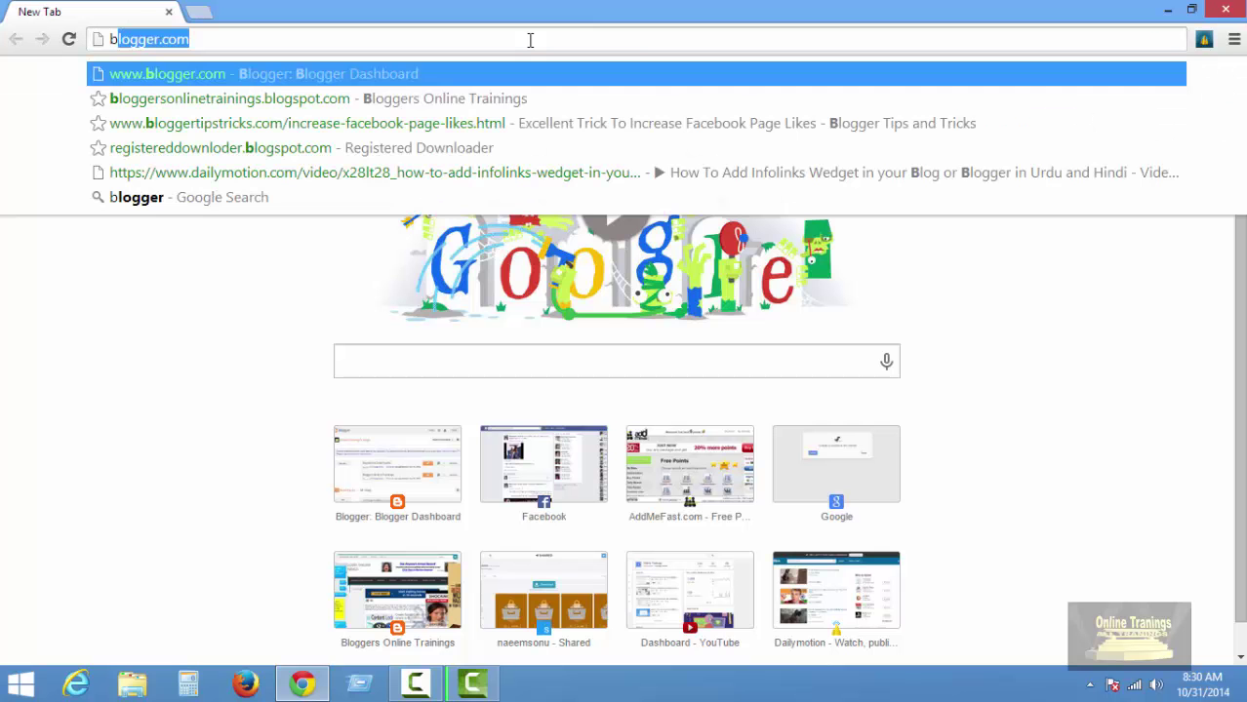
key(Return)
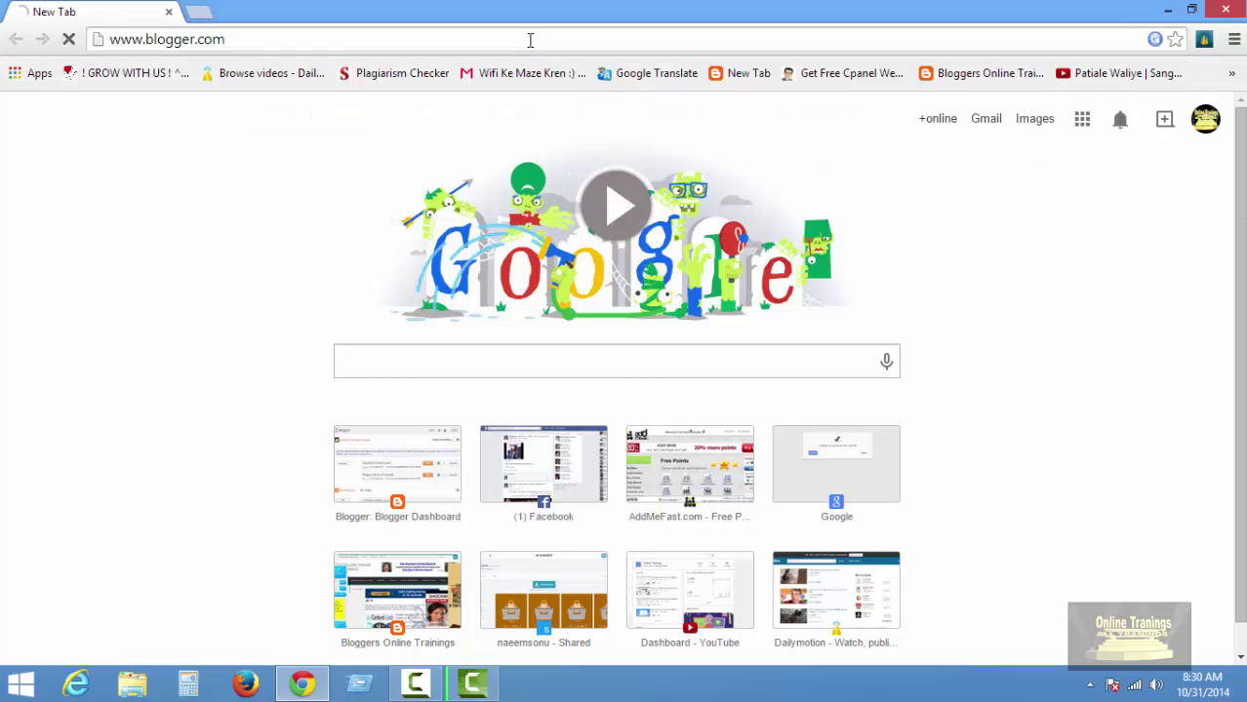
Open the Google home page in a new browser tab.
click(199, 12)
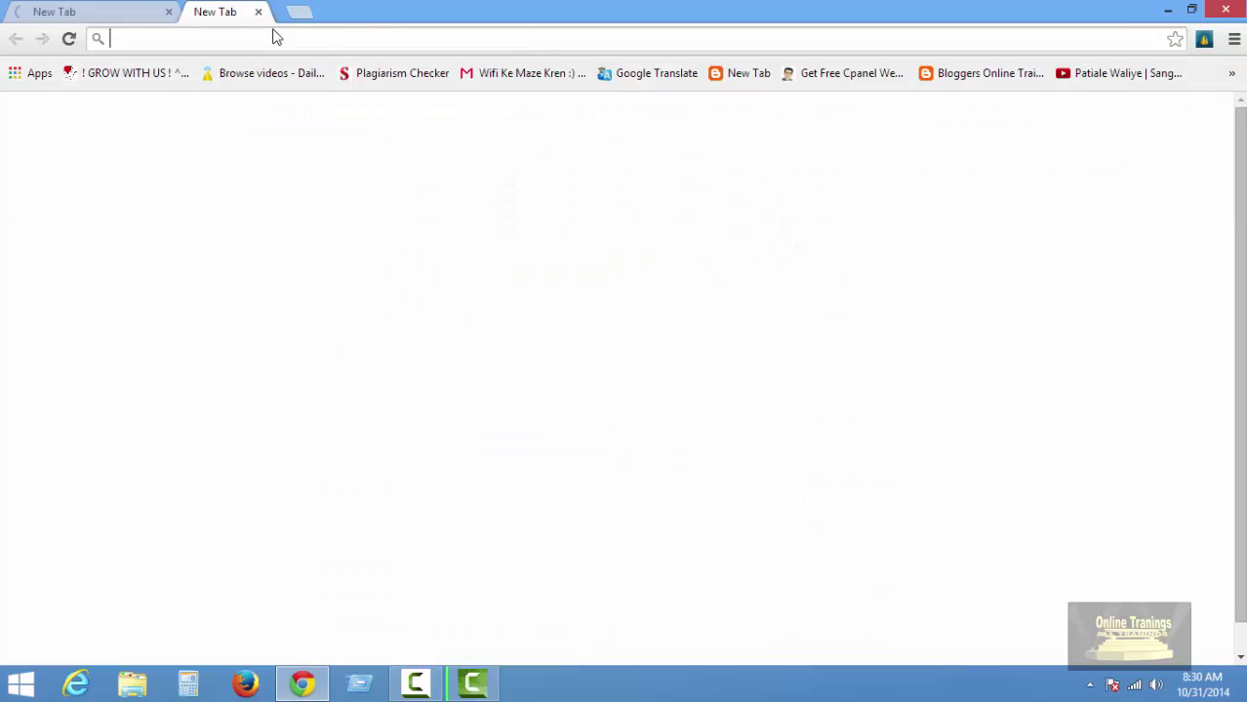
text(goog)
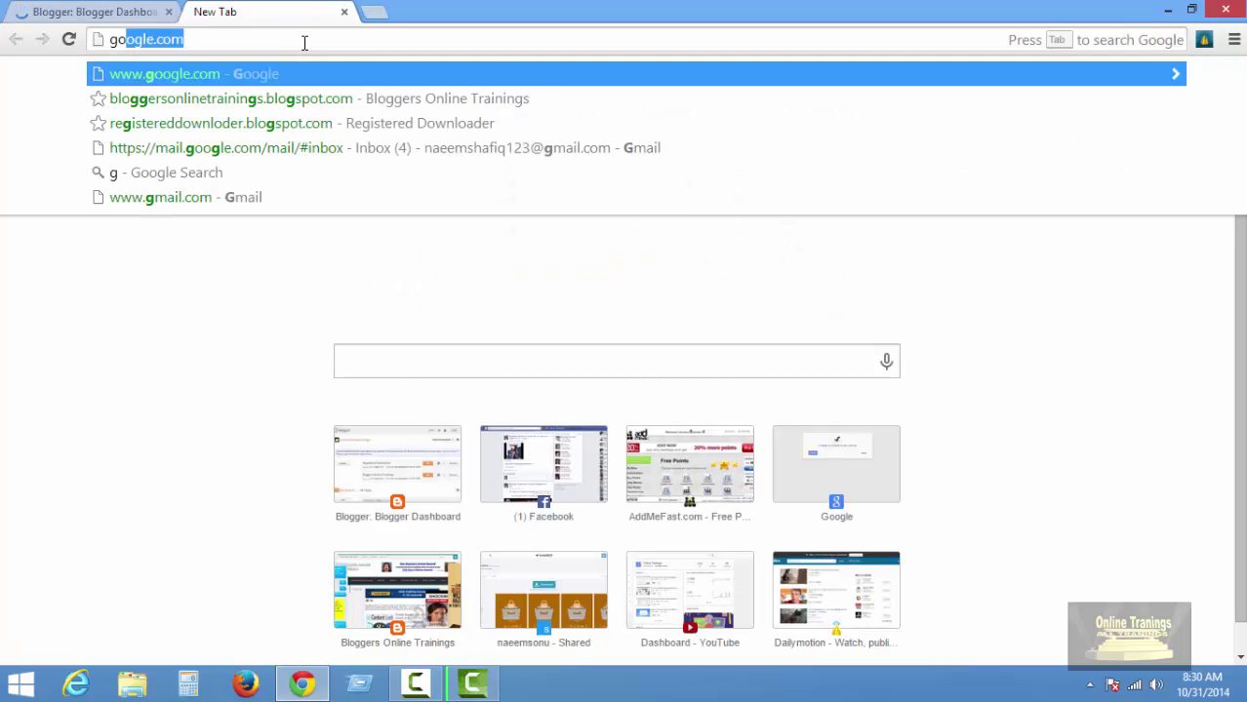
text(le)
key(Return)
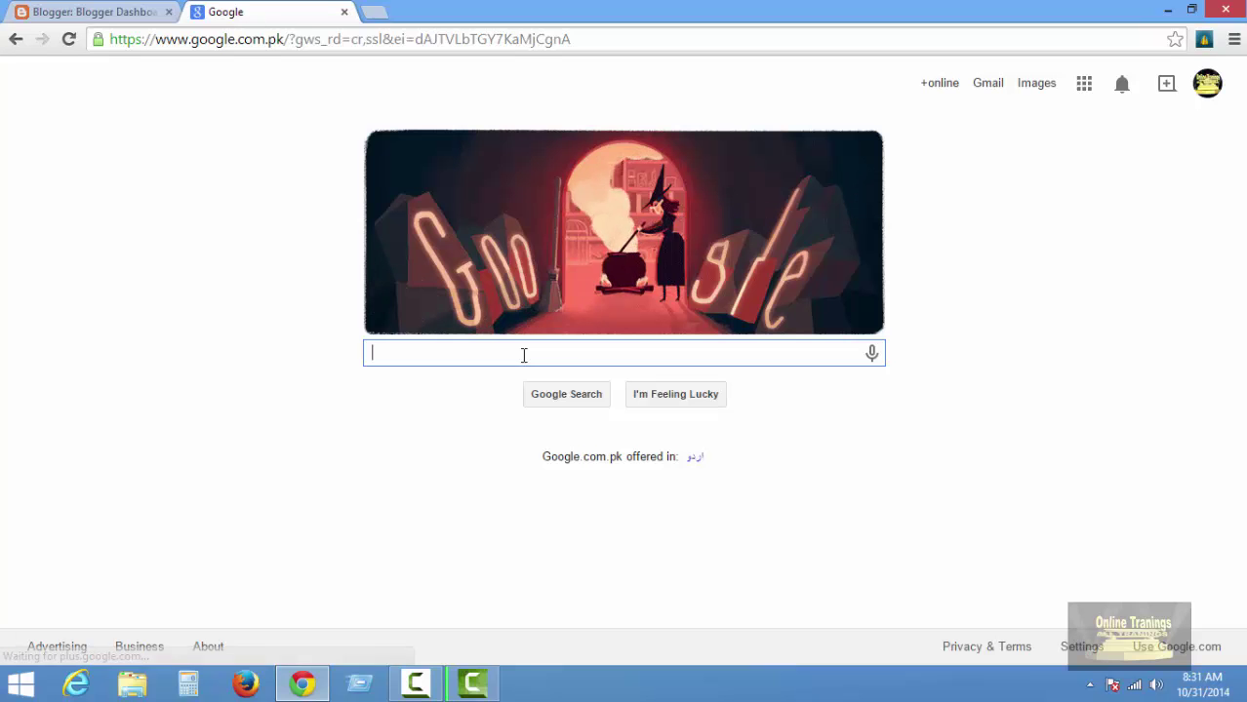
Search Google for "bing webmaster tools".
text(bing wen)
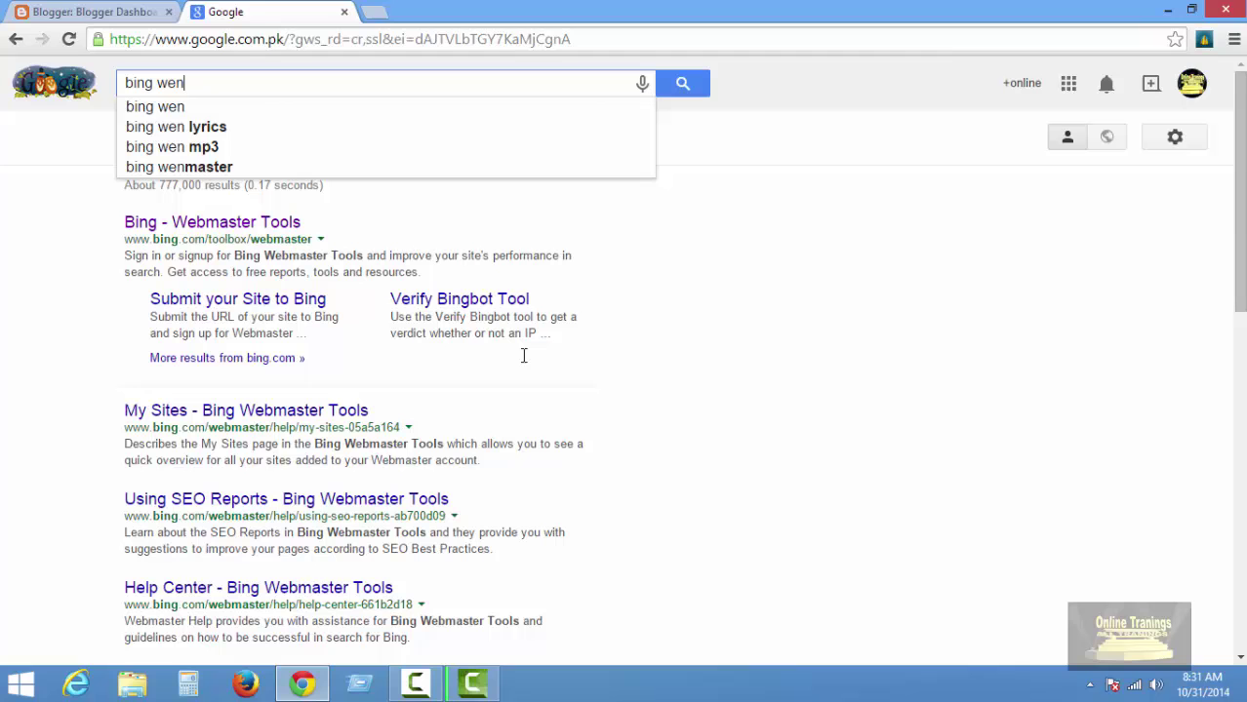
key(BackSpace)
text(bmas)
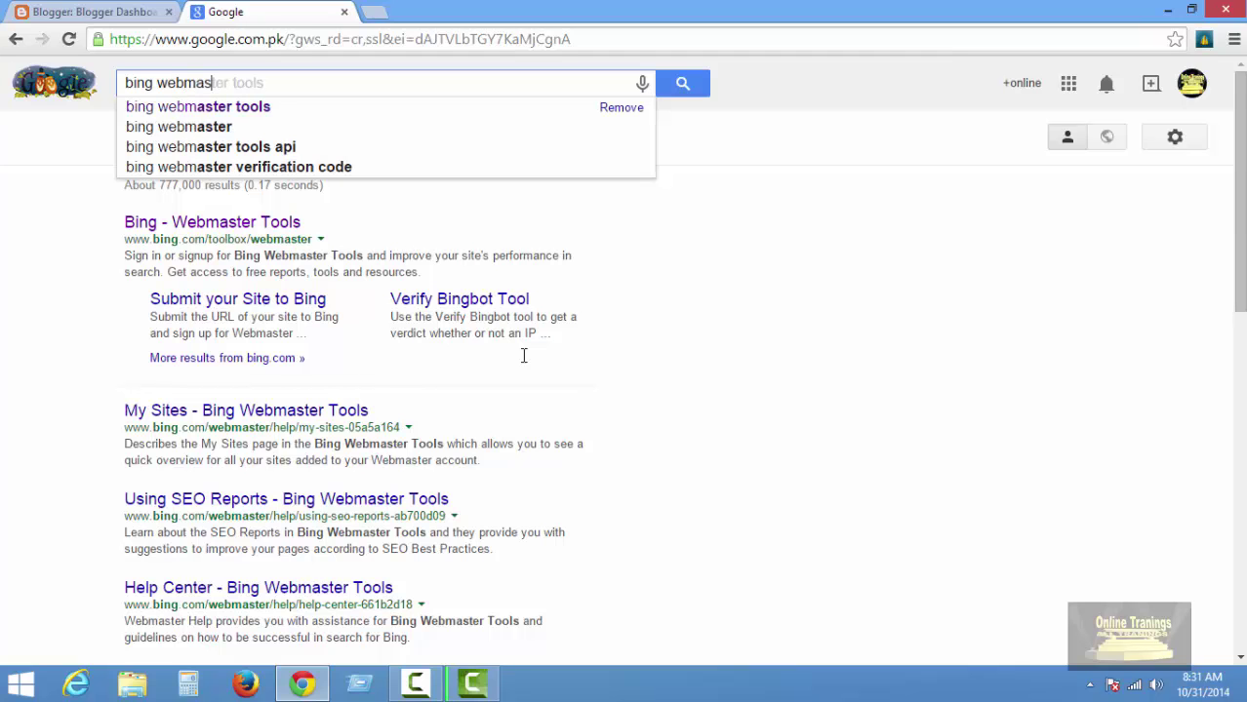
text(ter tool)
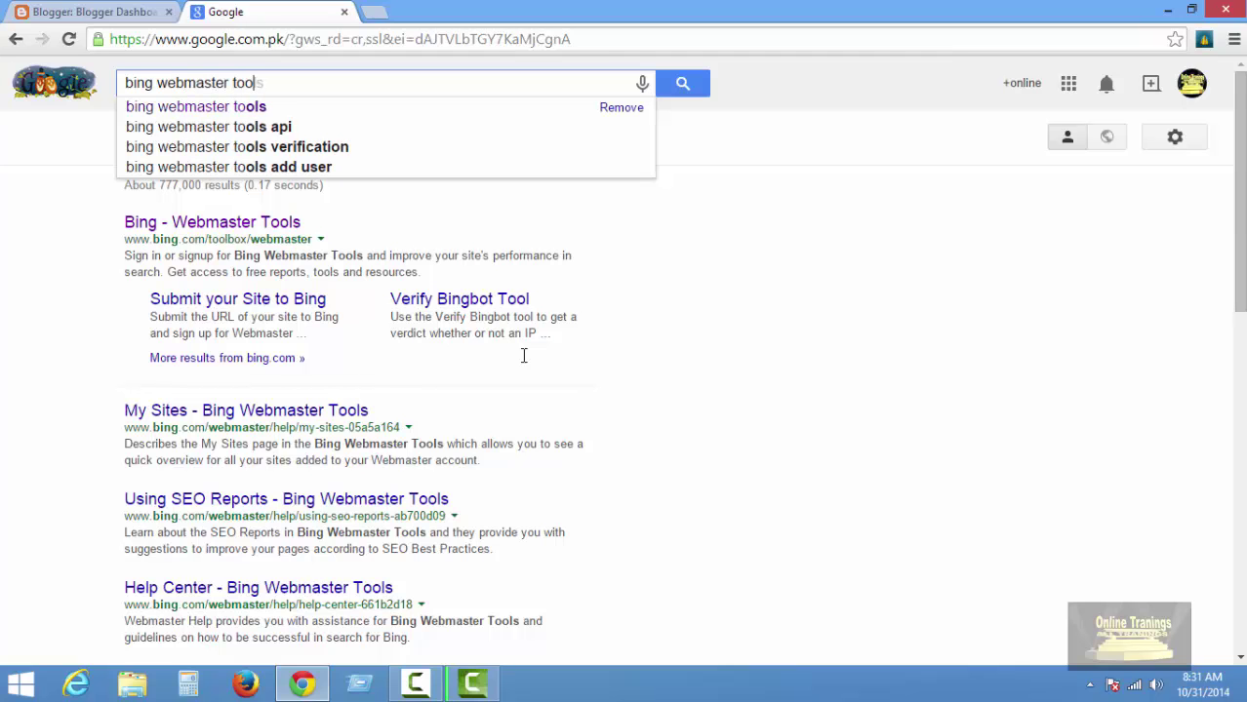
key(Down)
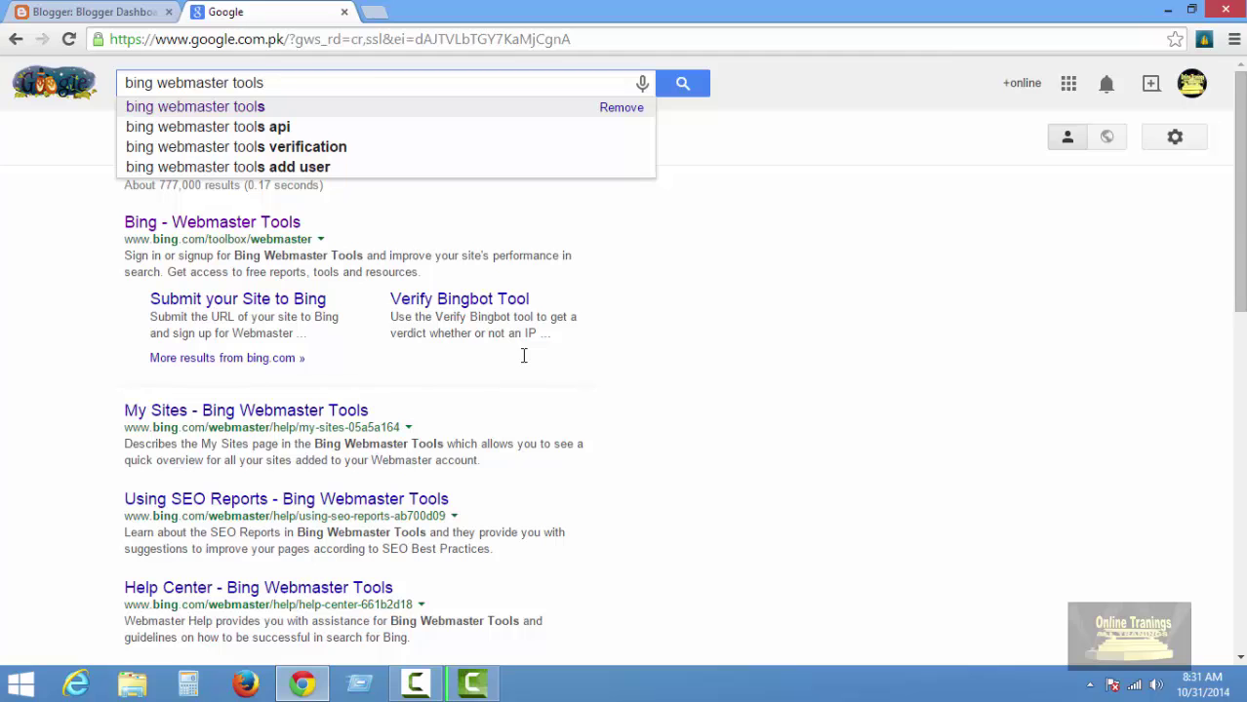
click(250, 109)
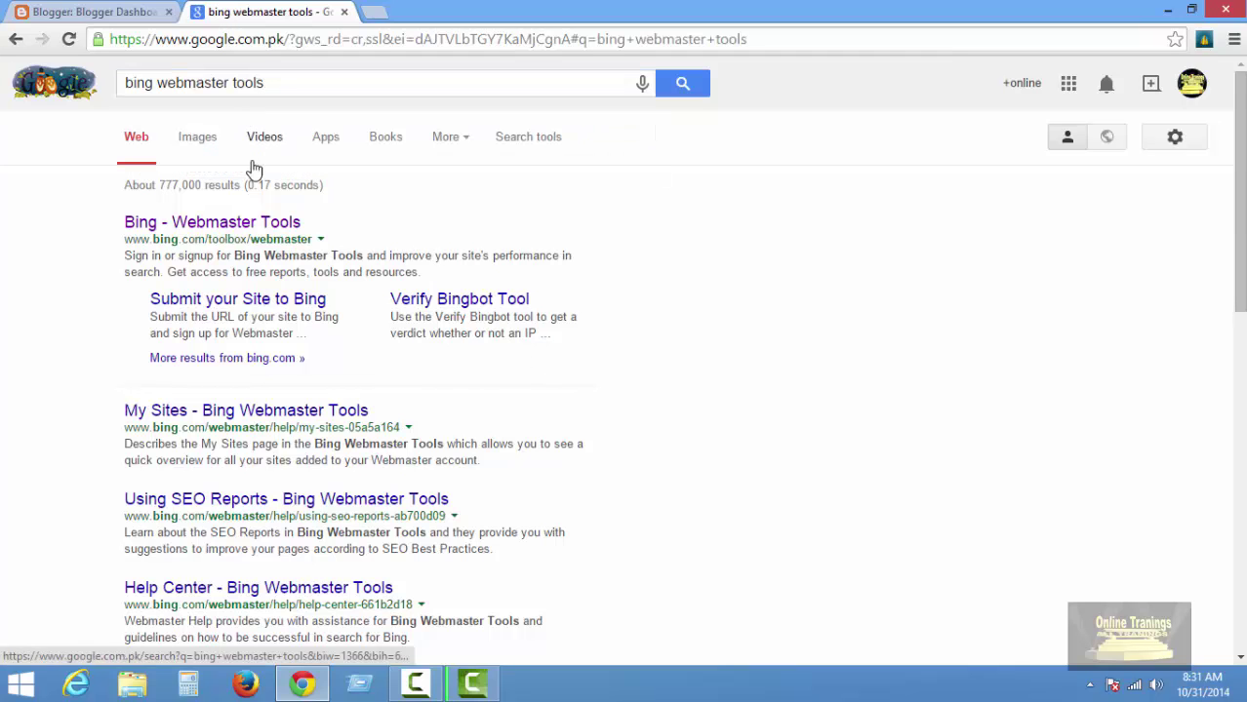
Open the "Bing - Webmaster Tools" search result in a new tab and switch to it.
right_click(181, 227)
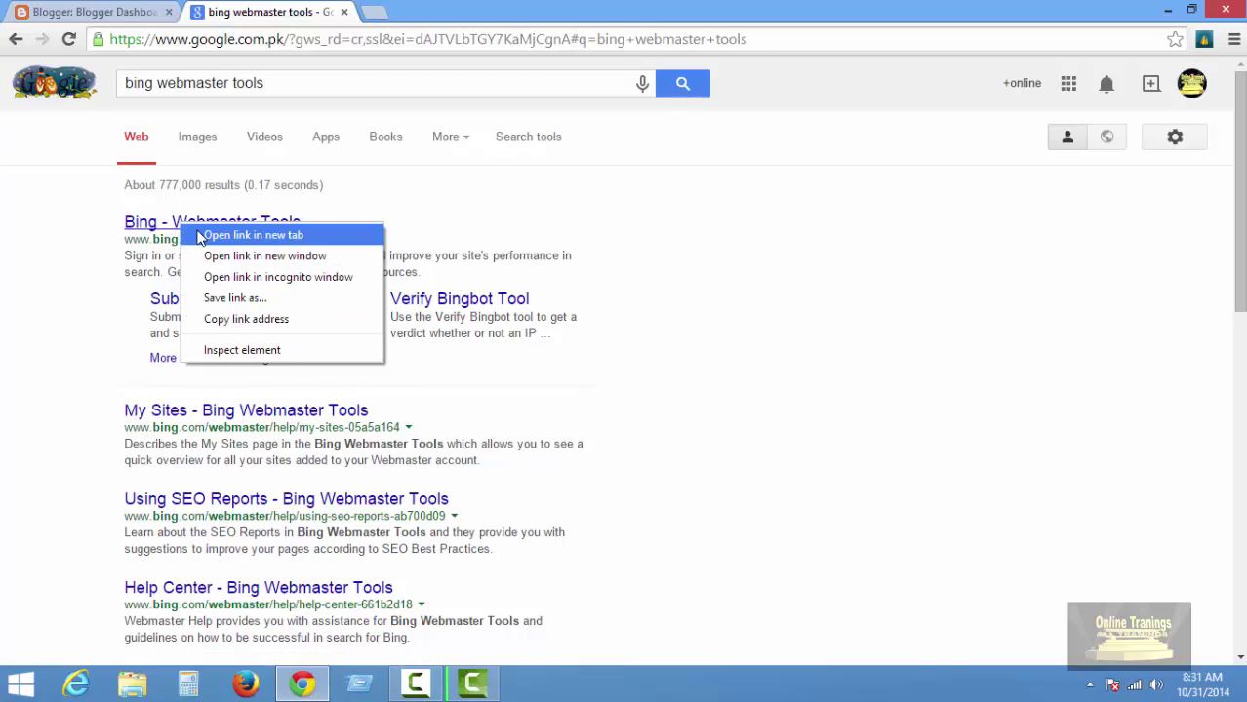
click(204, 235)
click(420, 12)
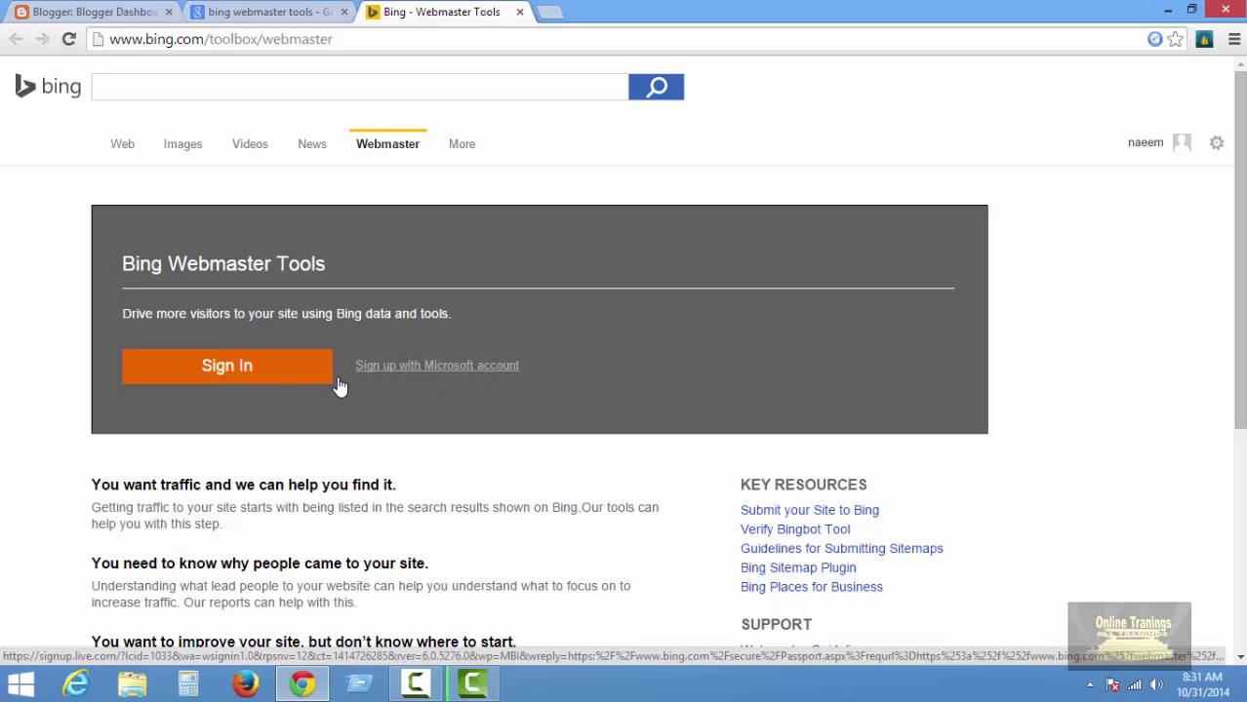
Sign in to Bing Webmaster Tools with the Microsoft account's e-mail and password, and continue past the account terms update.
click(232, 376)
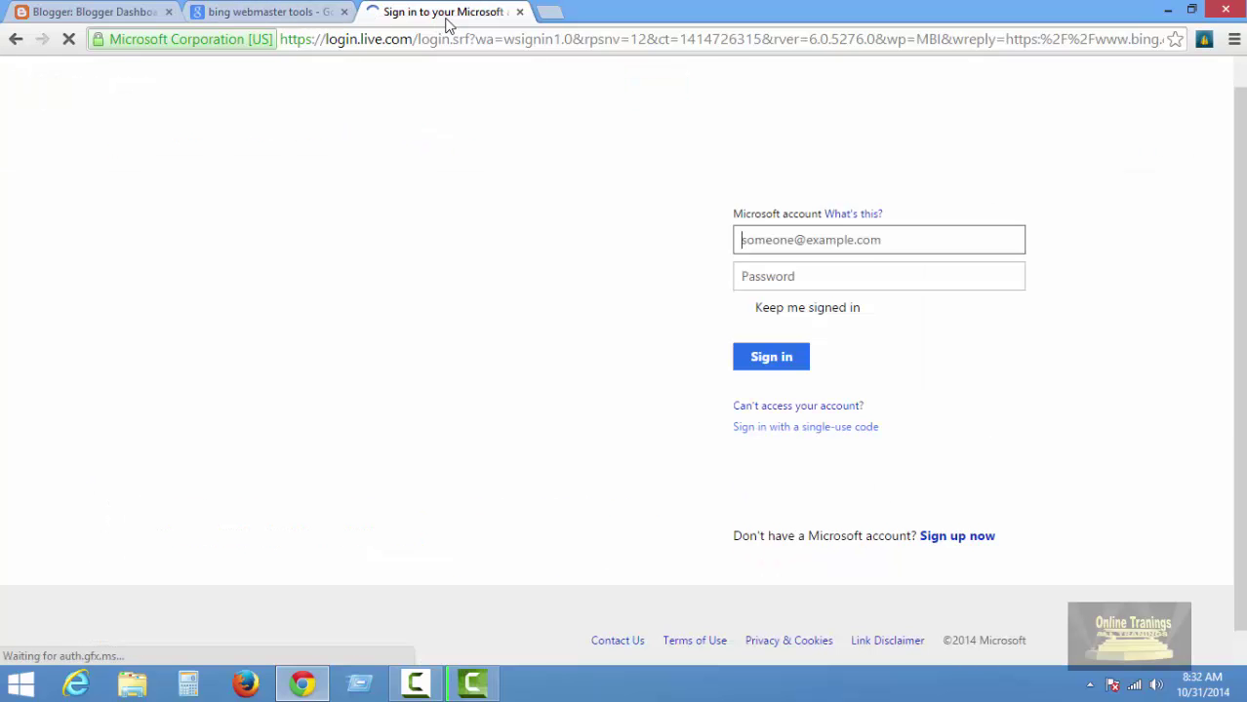
click(746, 240)
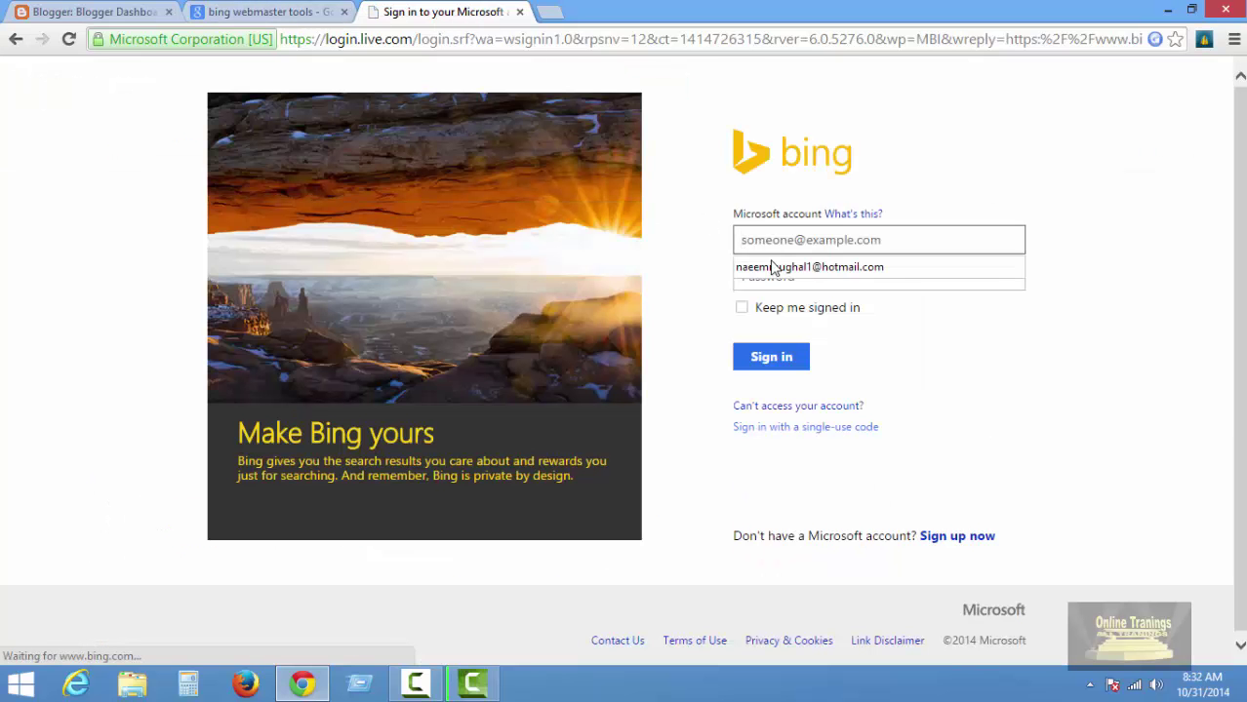
click(771, 267)
click(787, 276)
text(••)
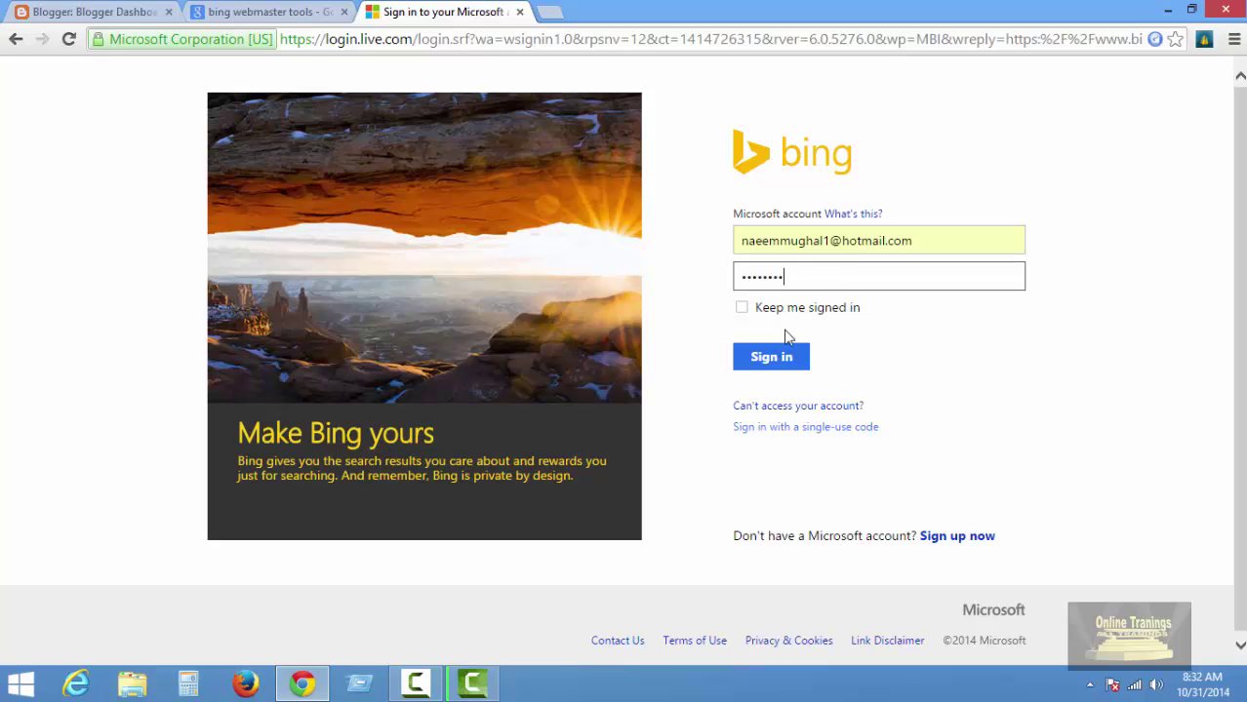
click(778, 363)
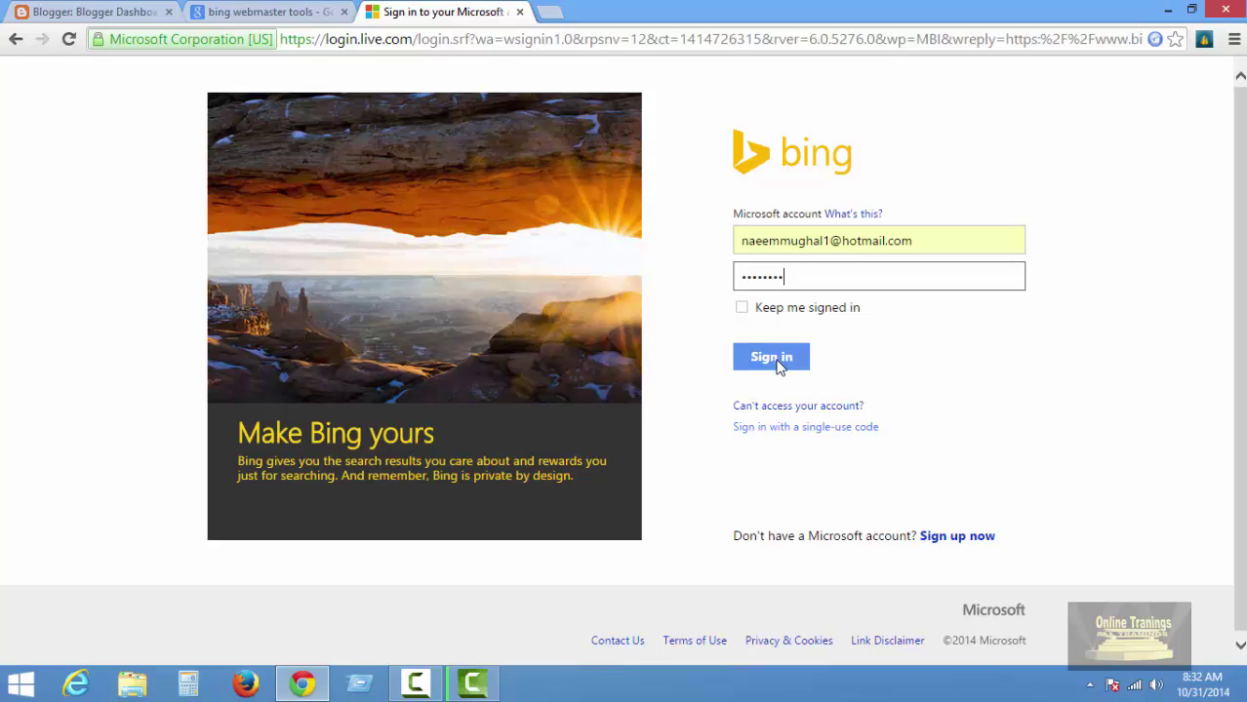
click(778, 365)
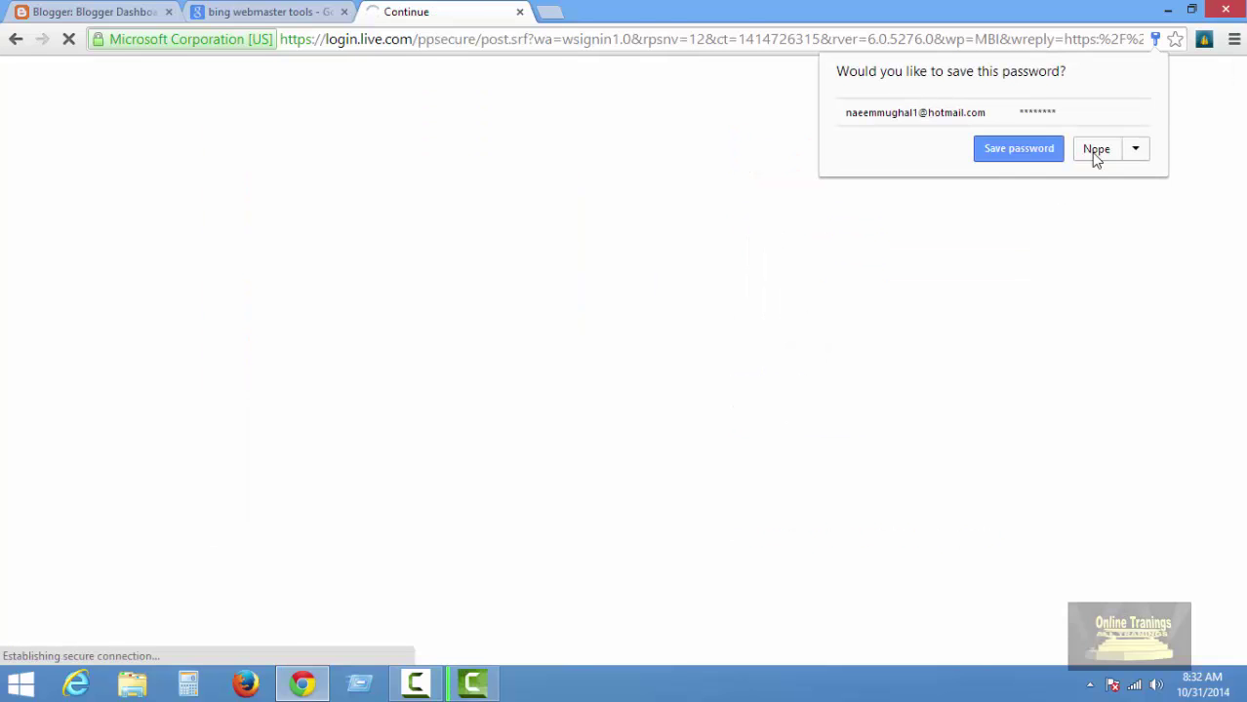
click(1154, 41)
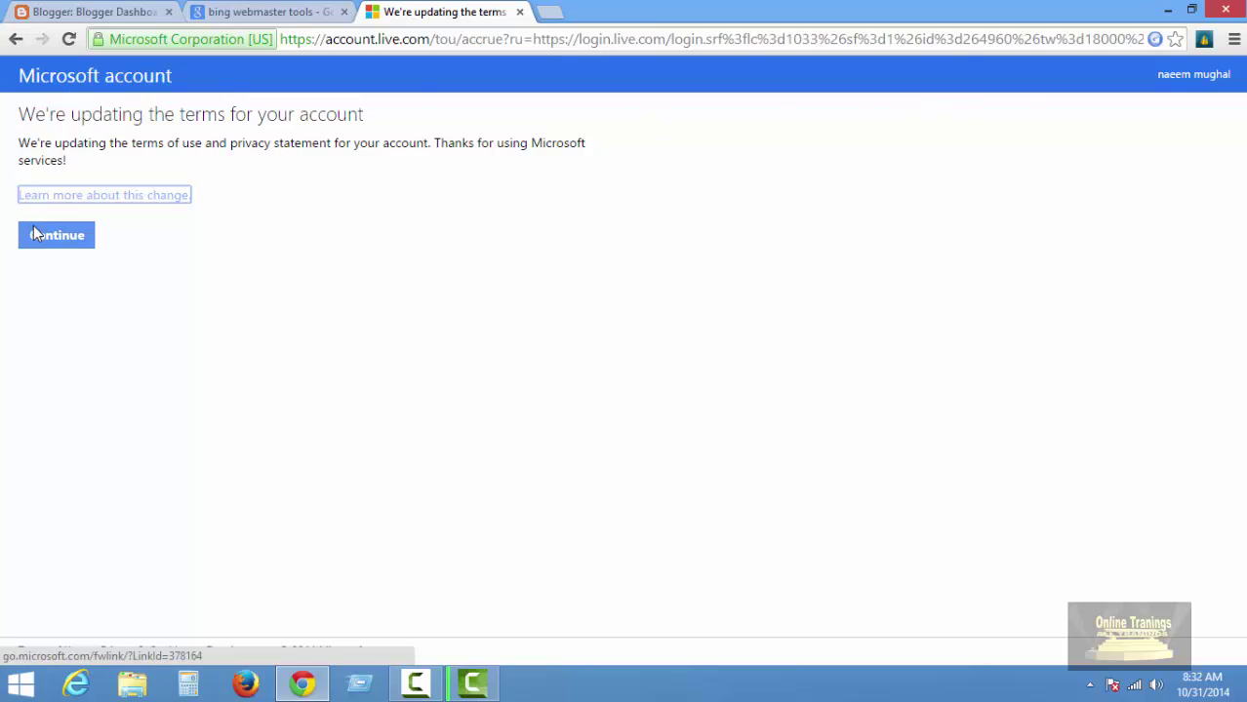
click(52, 244)
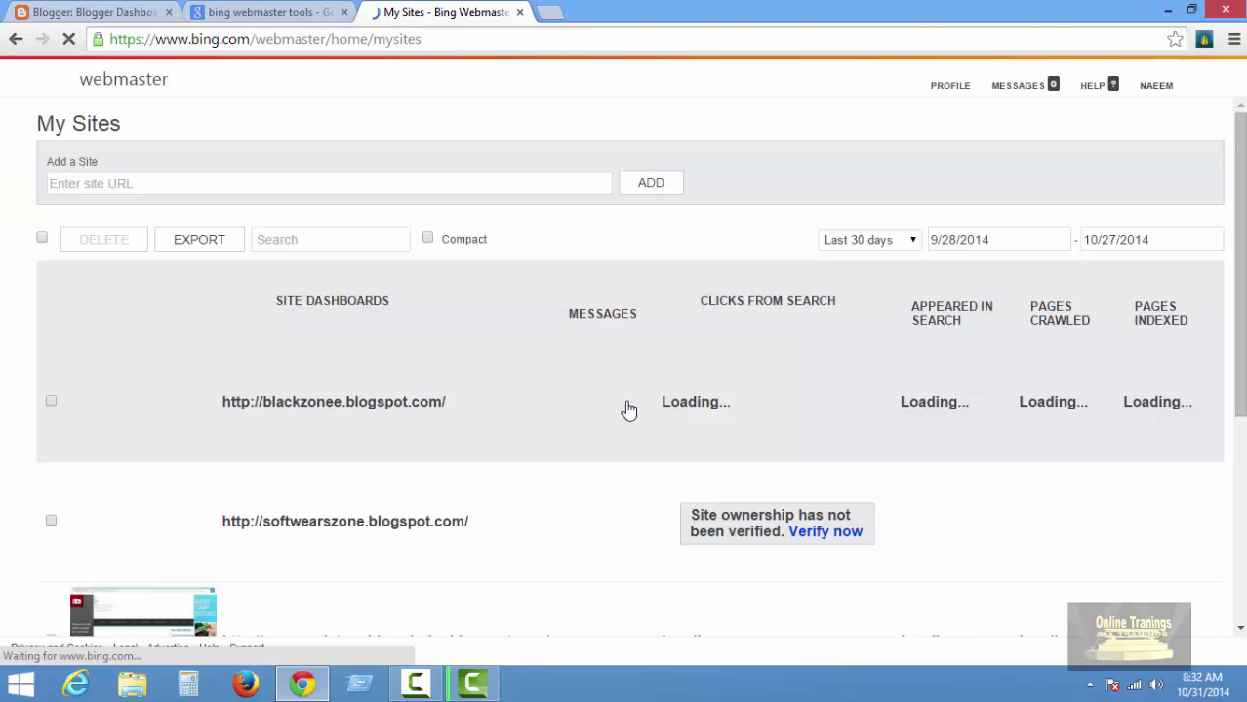
scroll(345, 341, down, 4)
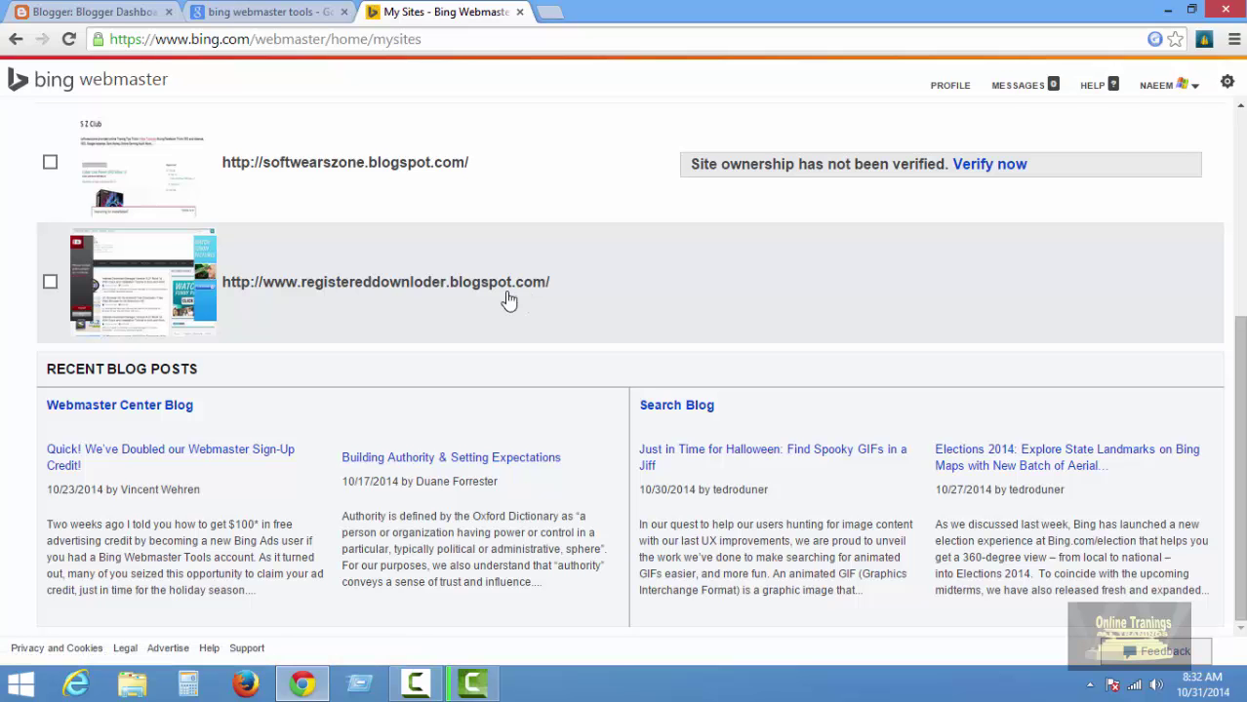
scroll(493, 295, up, 4)
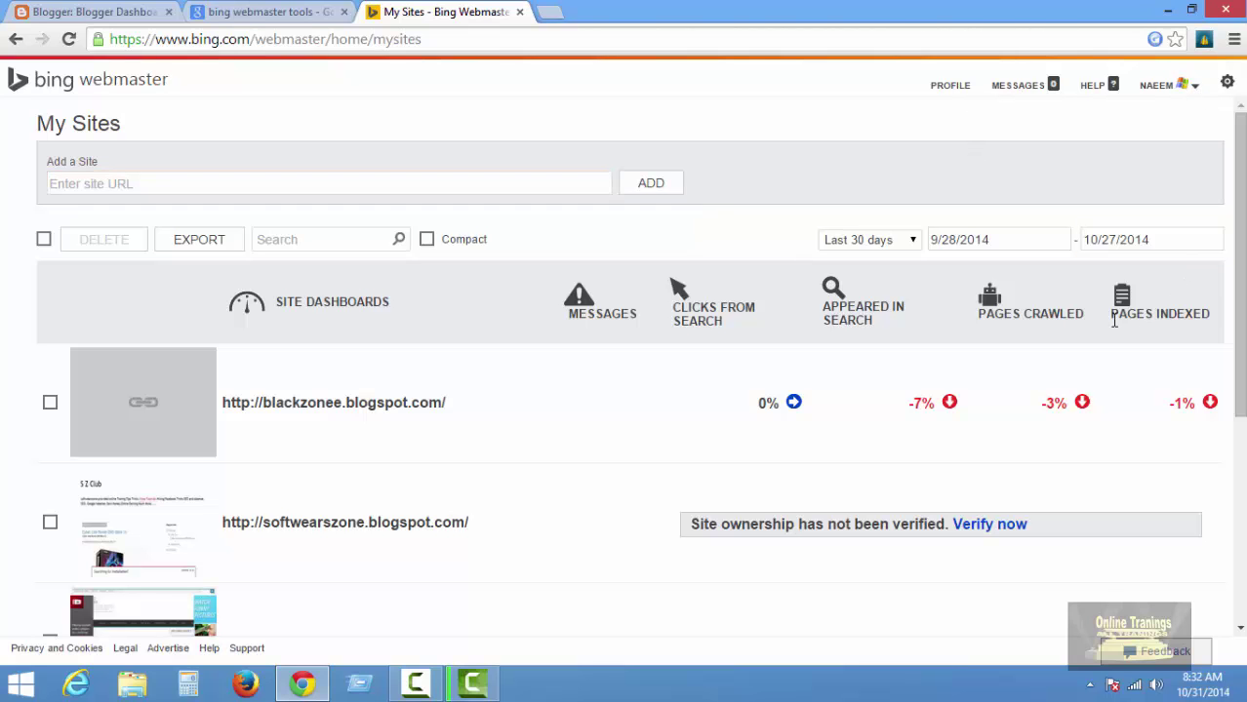
scroll(840, 411, down, 1)
scroll(780, 412, down, 1)
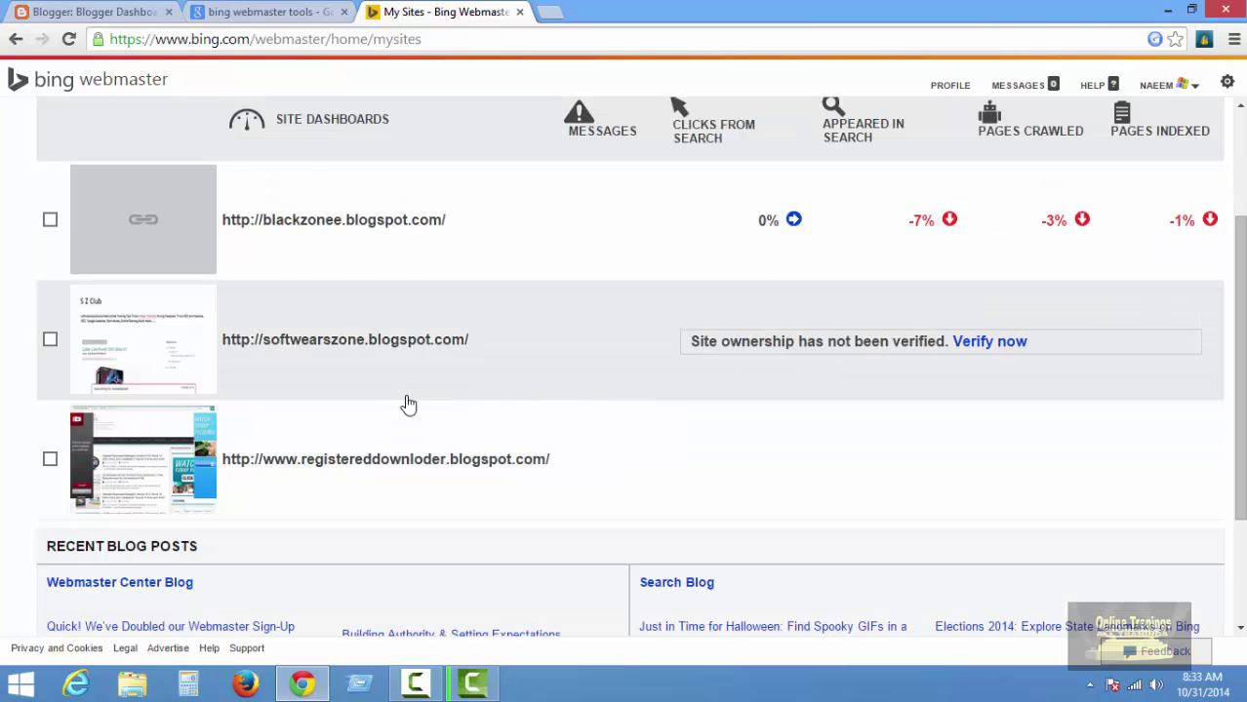
scroll(406, 400, up, 2)
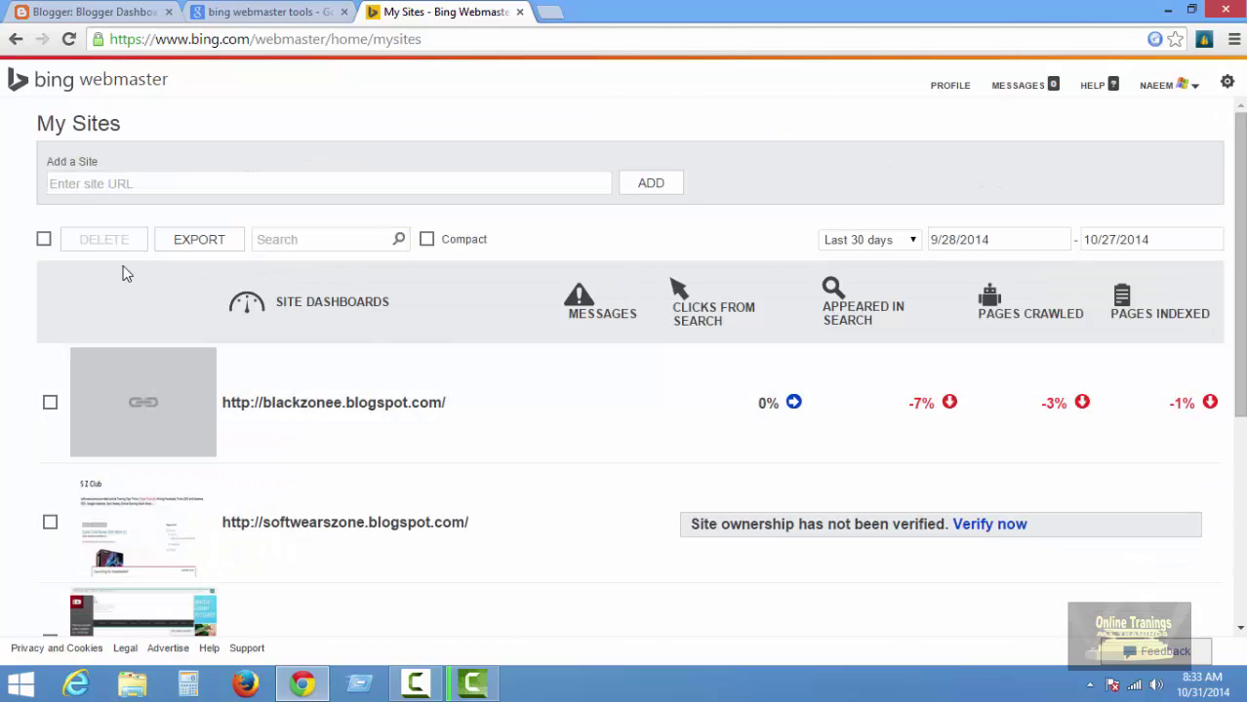
View the Bloggers Online Trainings blog from the Blogger dashboard and copy its web address.
click(162, 190)
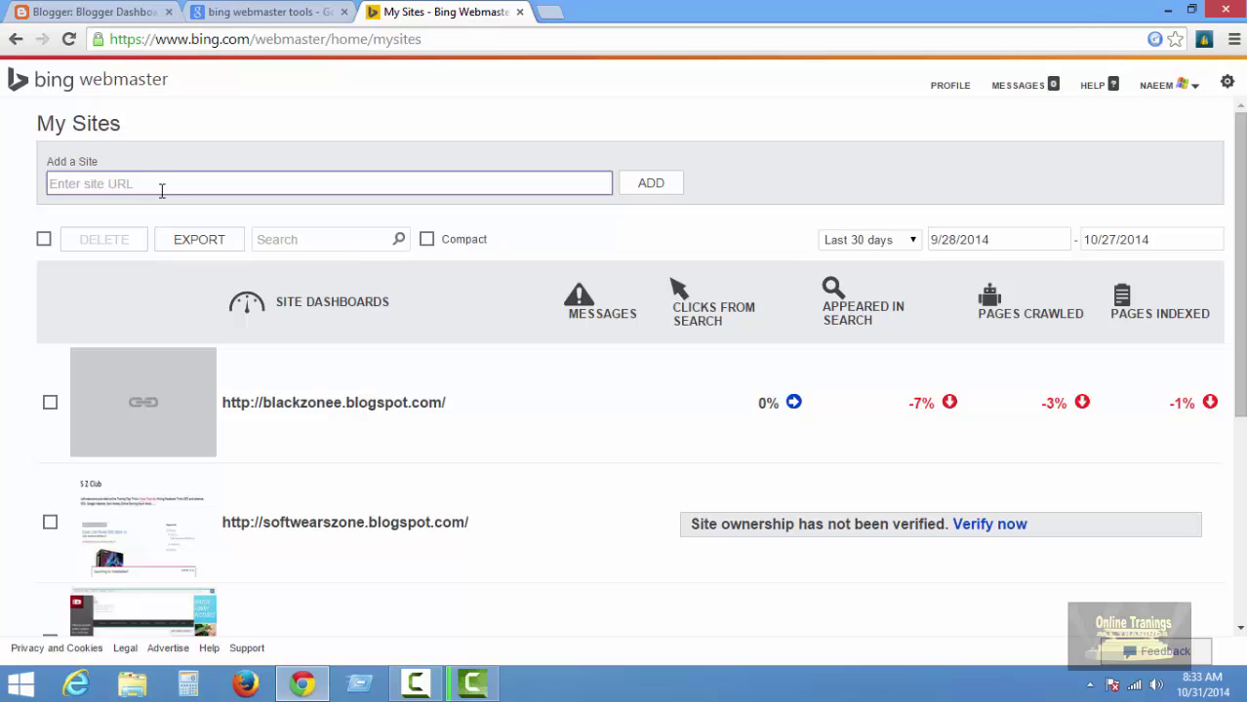
click(98, 11)
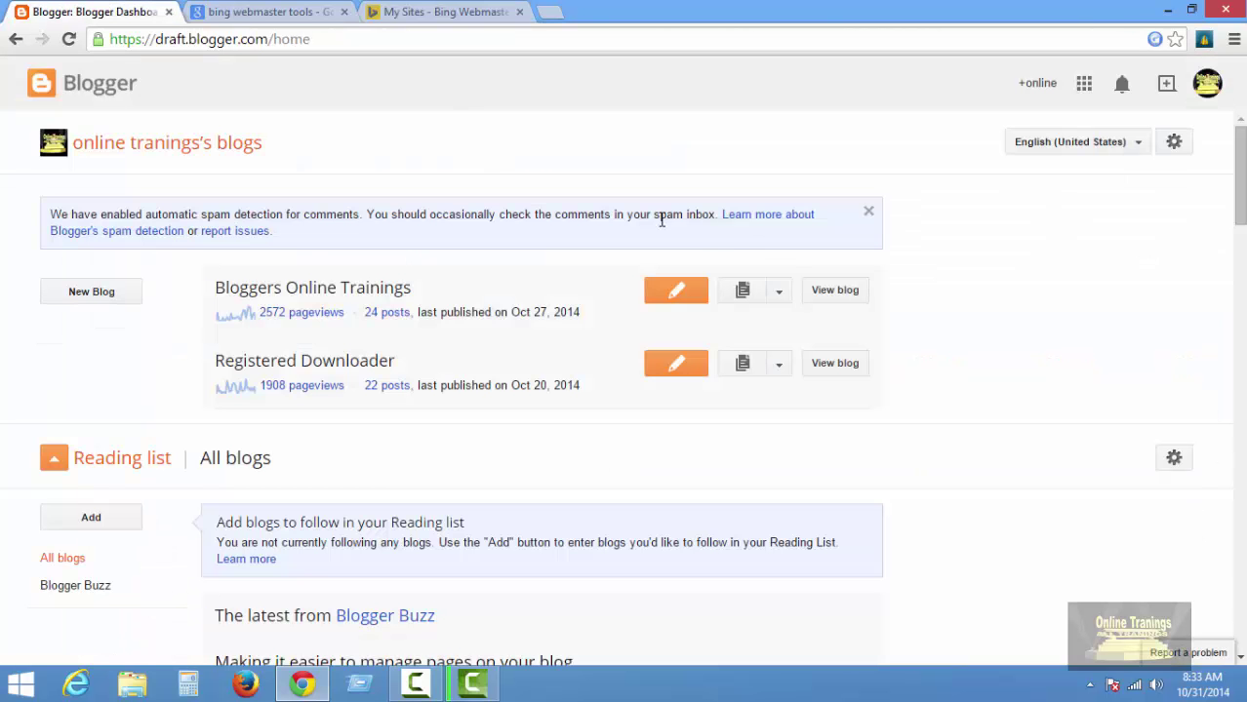
click(831, 296)
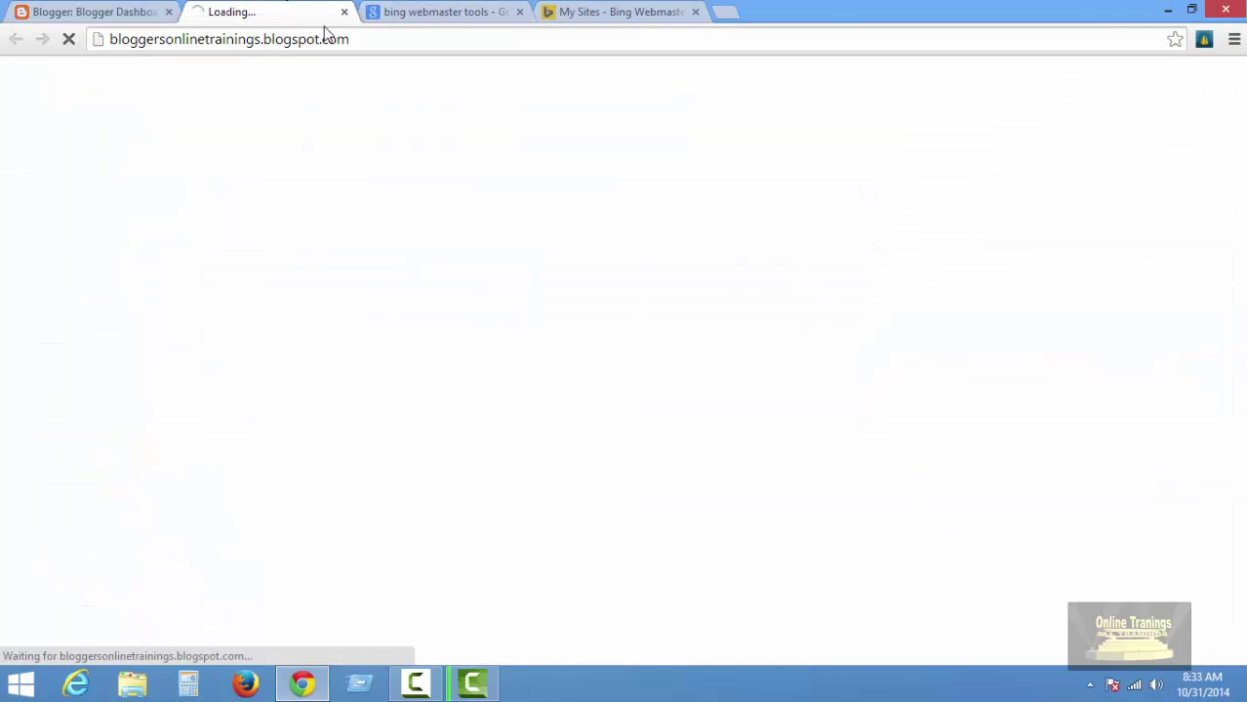
click(353, 39)
right_click(327, 44)
click(367, 101)
click(620, 12)
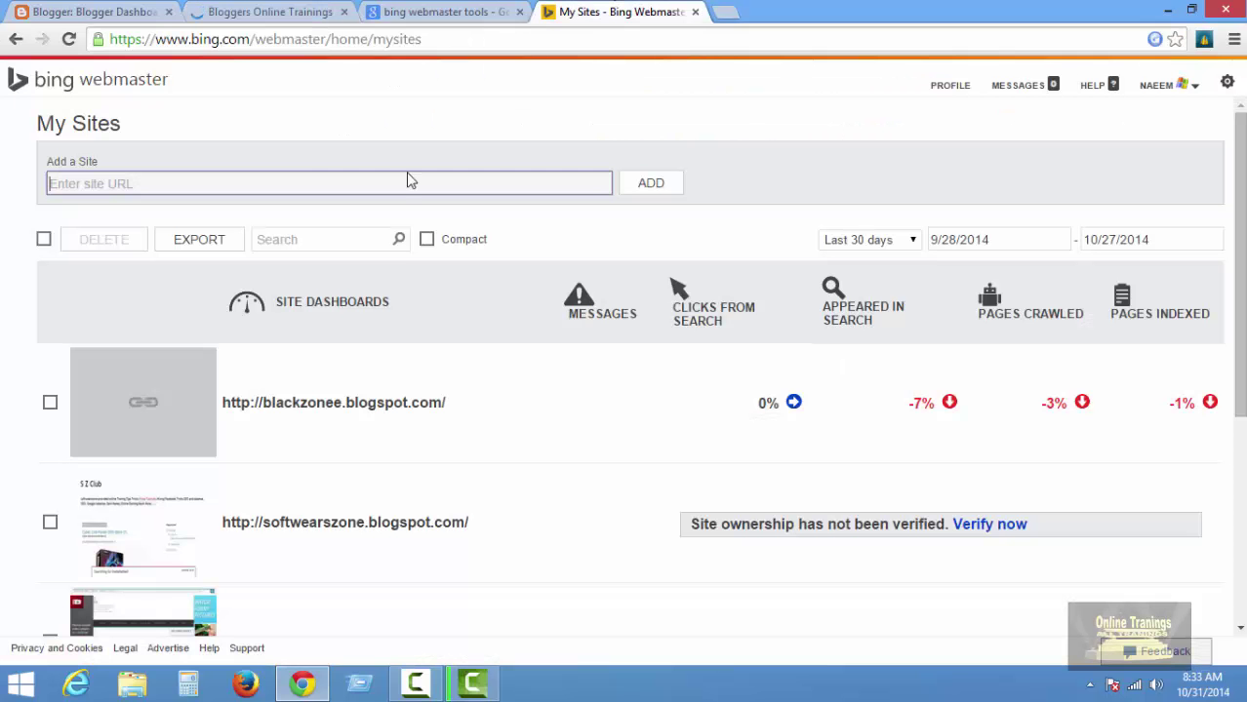
click(314, 186)
text(http://ww)
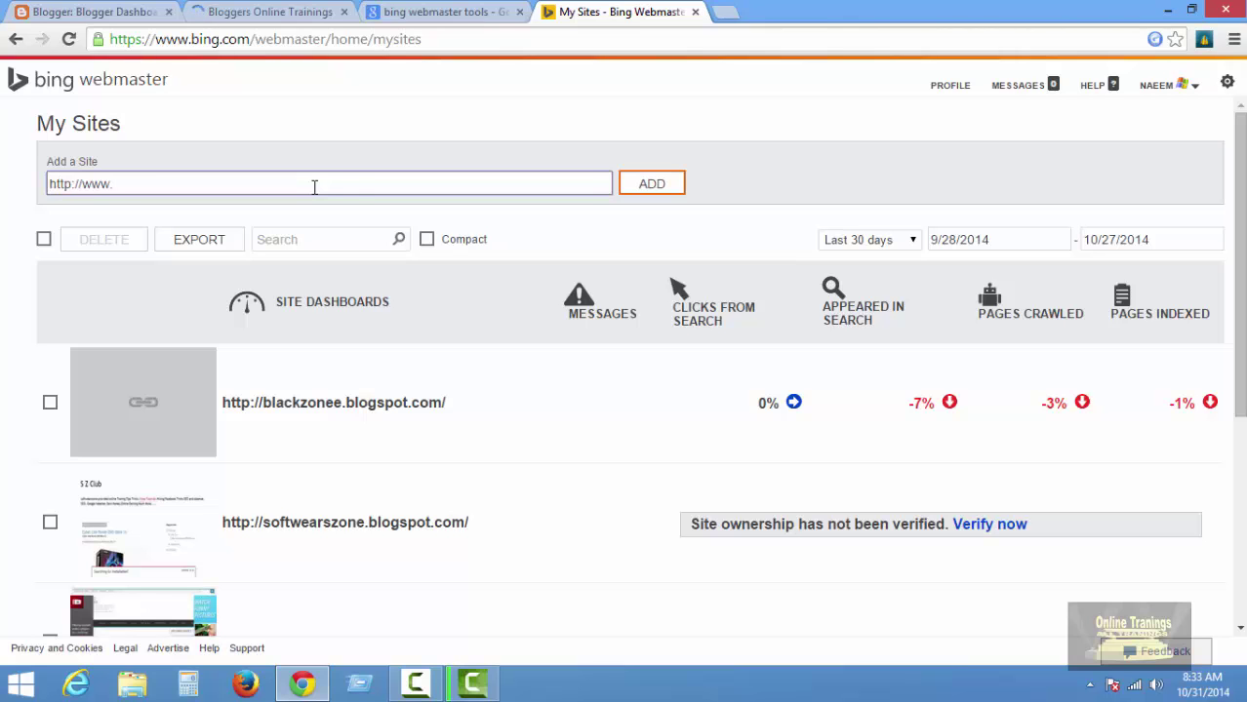
text(w.)
key(ctrl+v)
drag(147, 186, 113, 186)
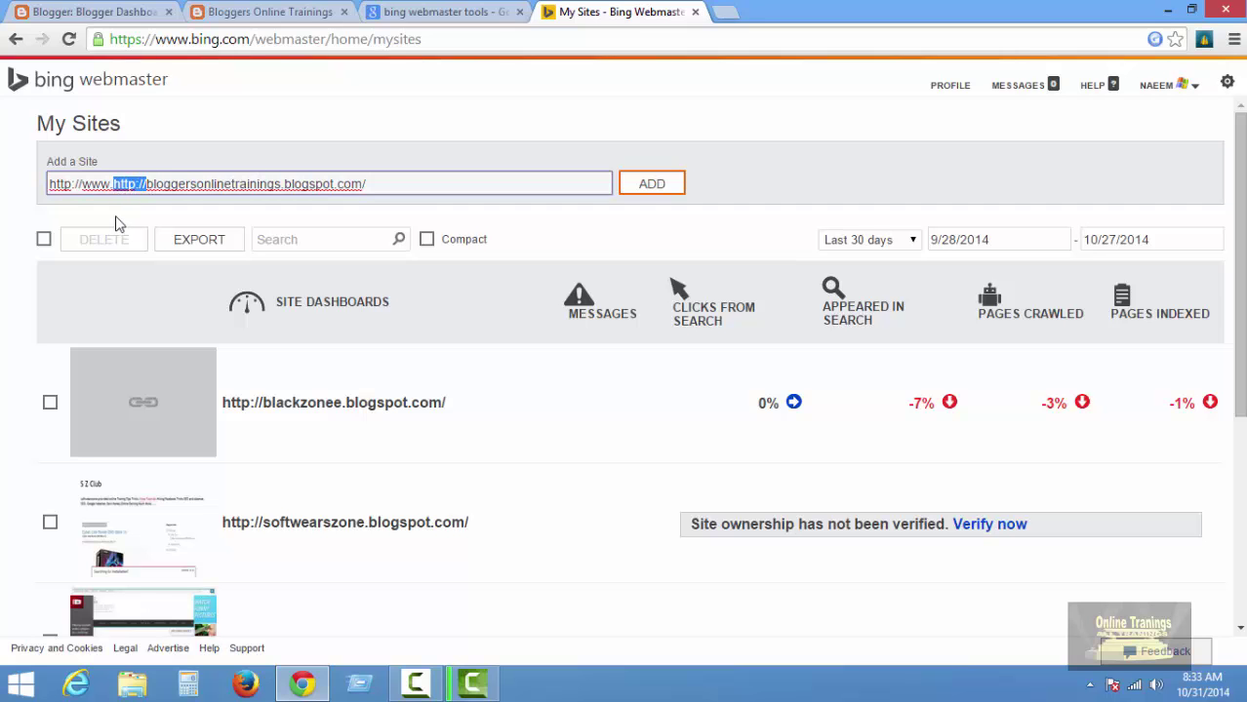
key(BackSpace)
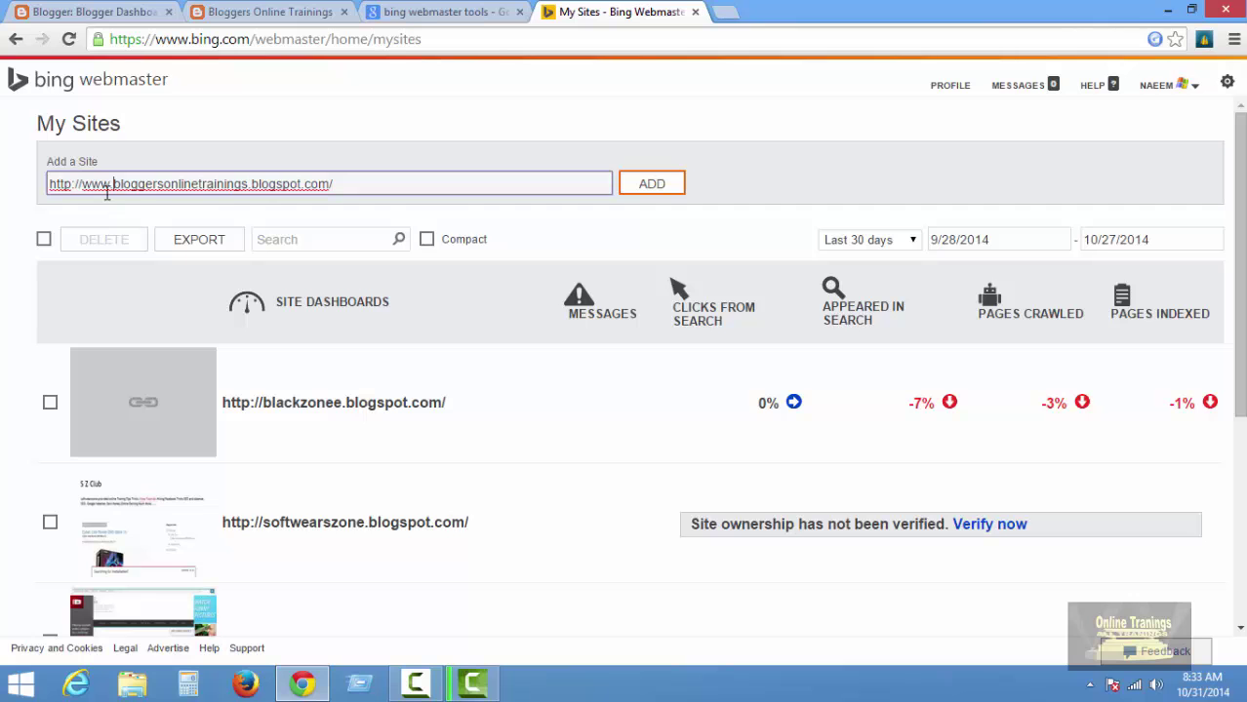
click(641, 195)
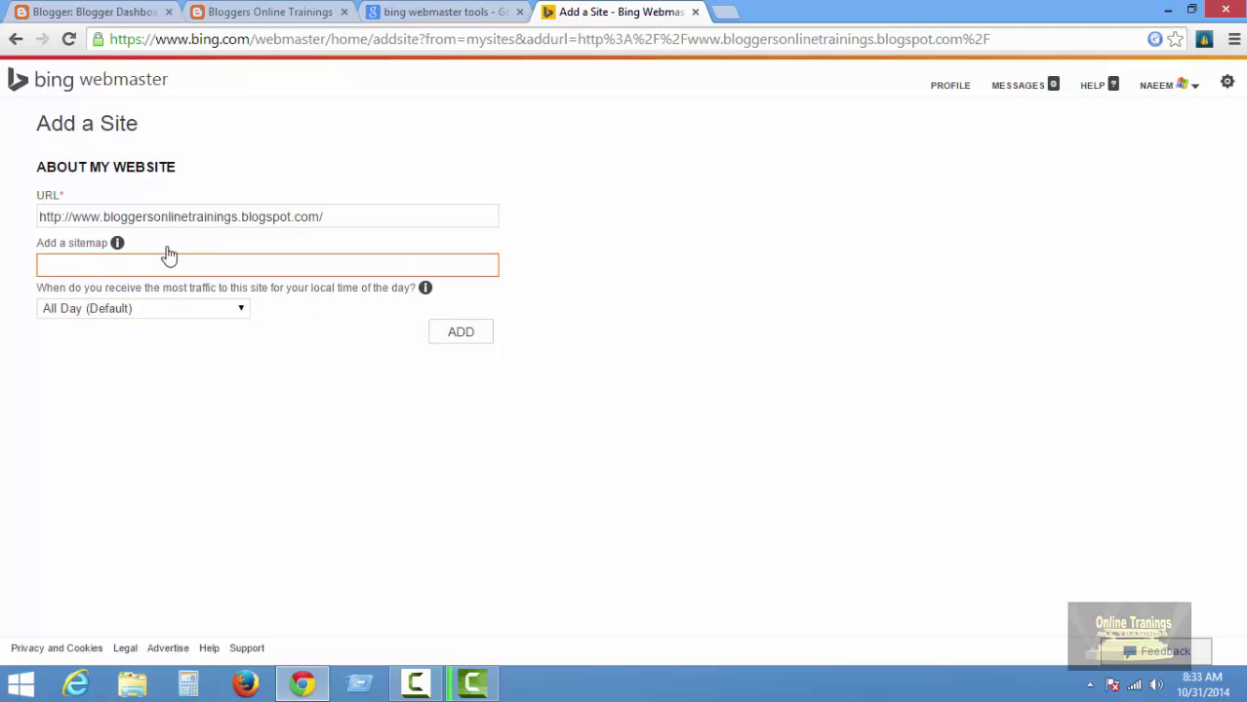
mouse_move(117, 243)
click(337, 215)
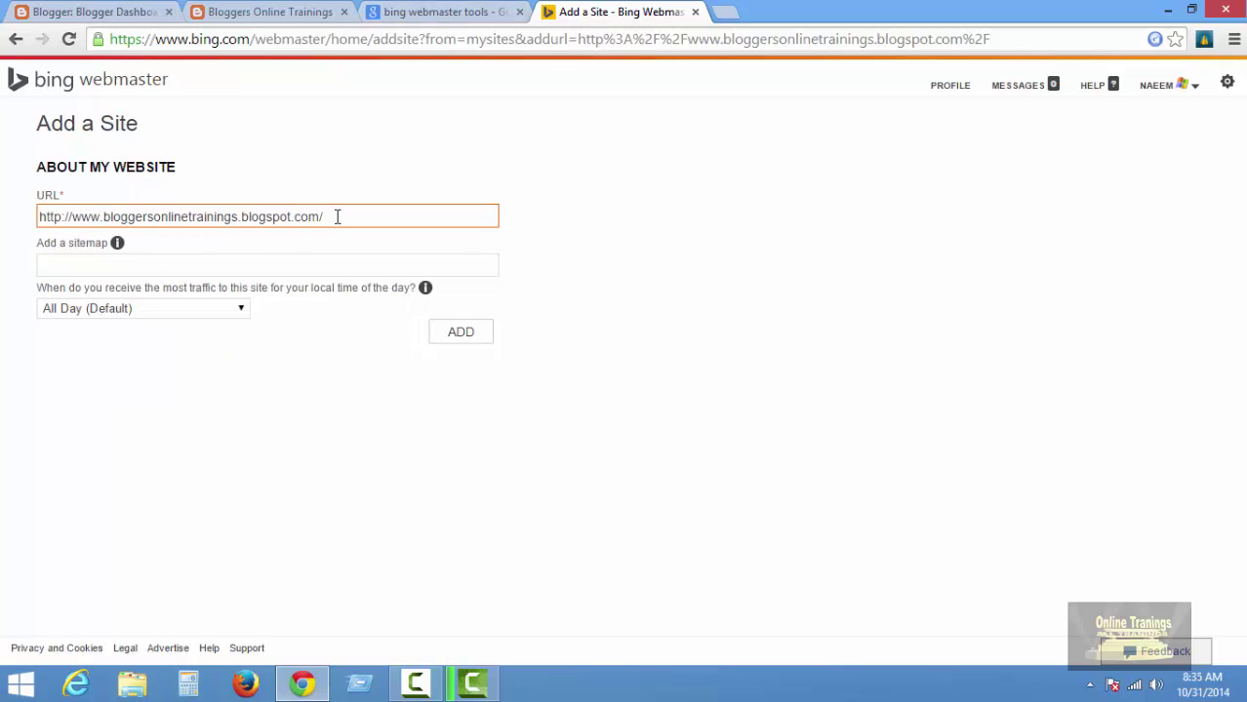
drag(337, 215, 9, 216)
right_click(200, 214)
click(229, 306)
click(187, 264)
right_click(186, 265)
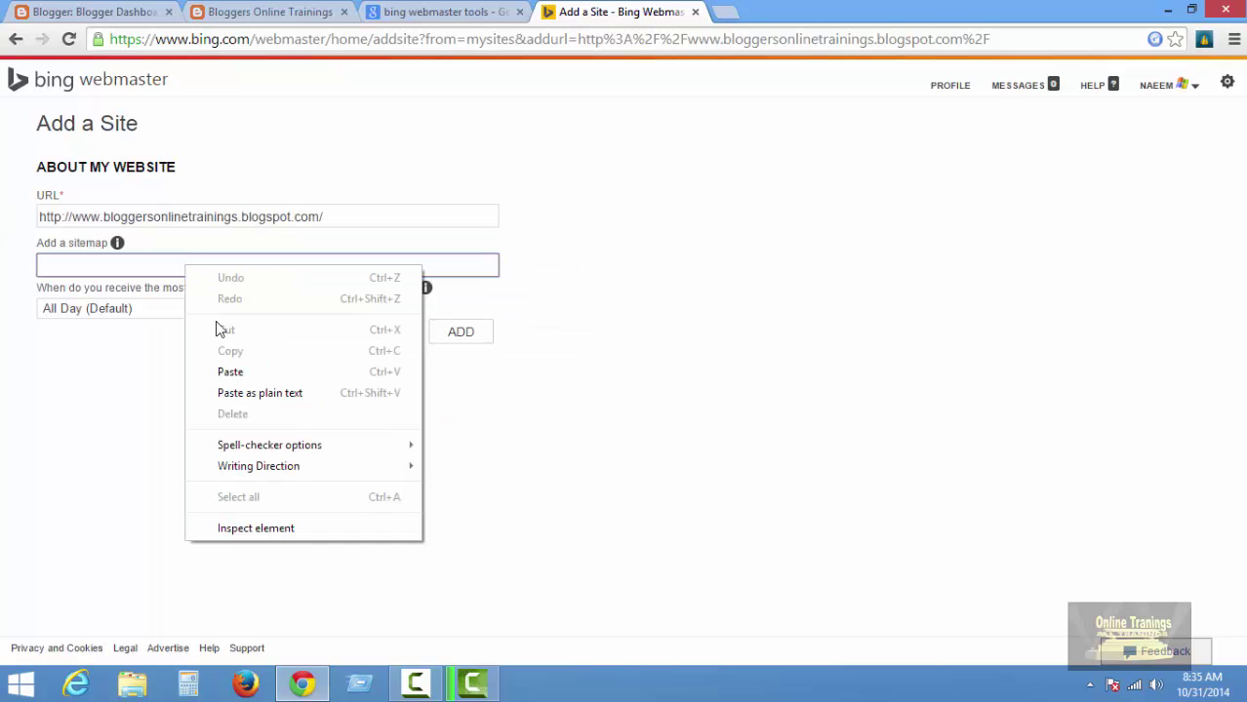
click(226, 371)
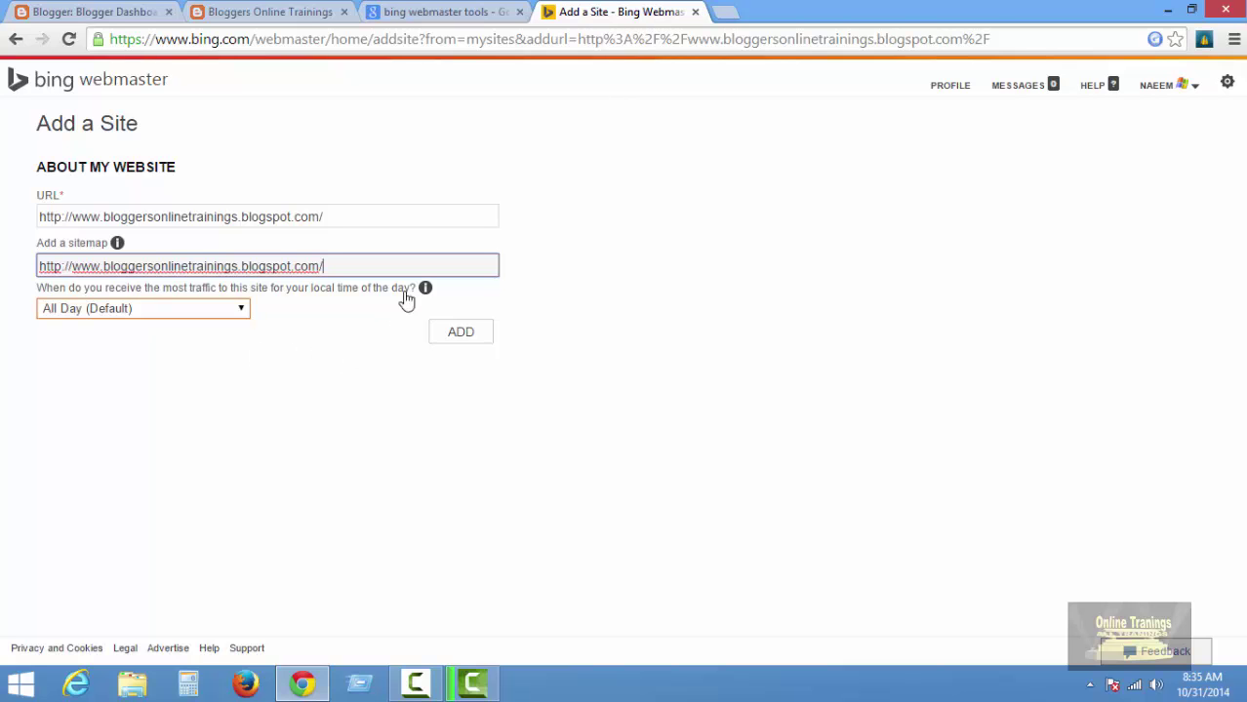
click(722, 13)
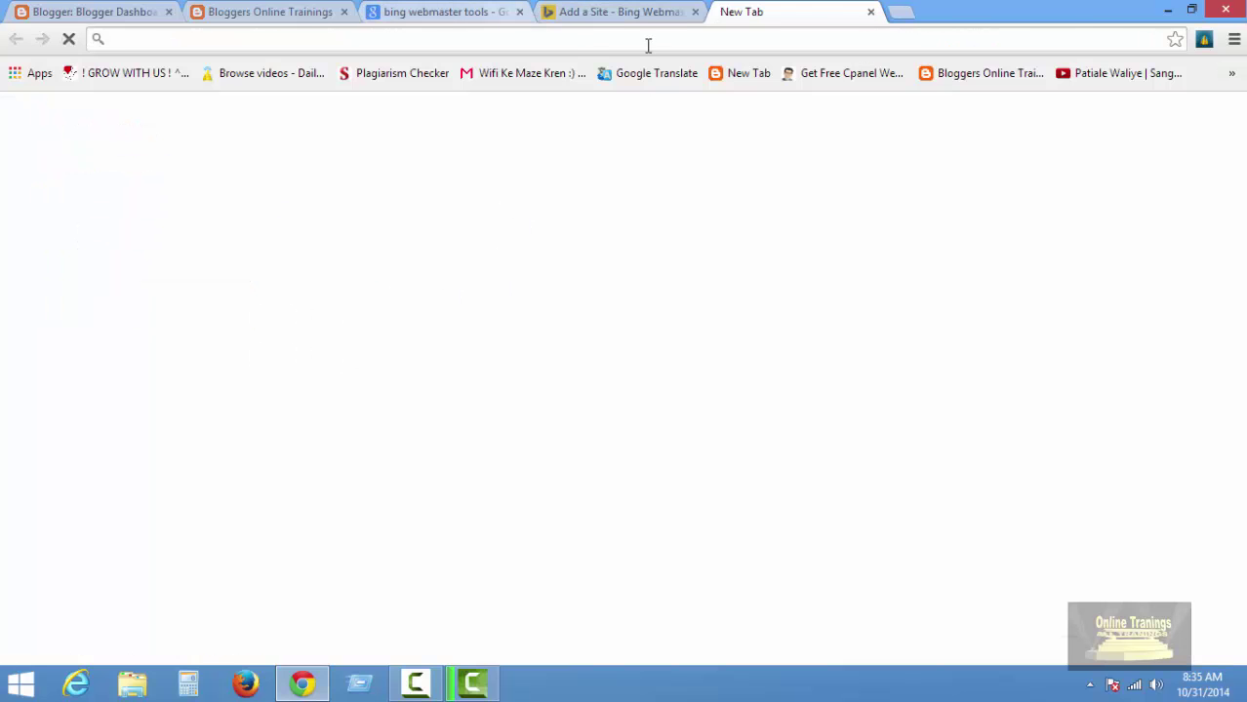
text(feedburner.com)
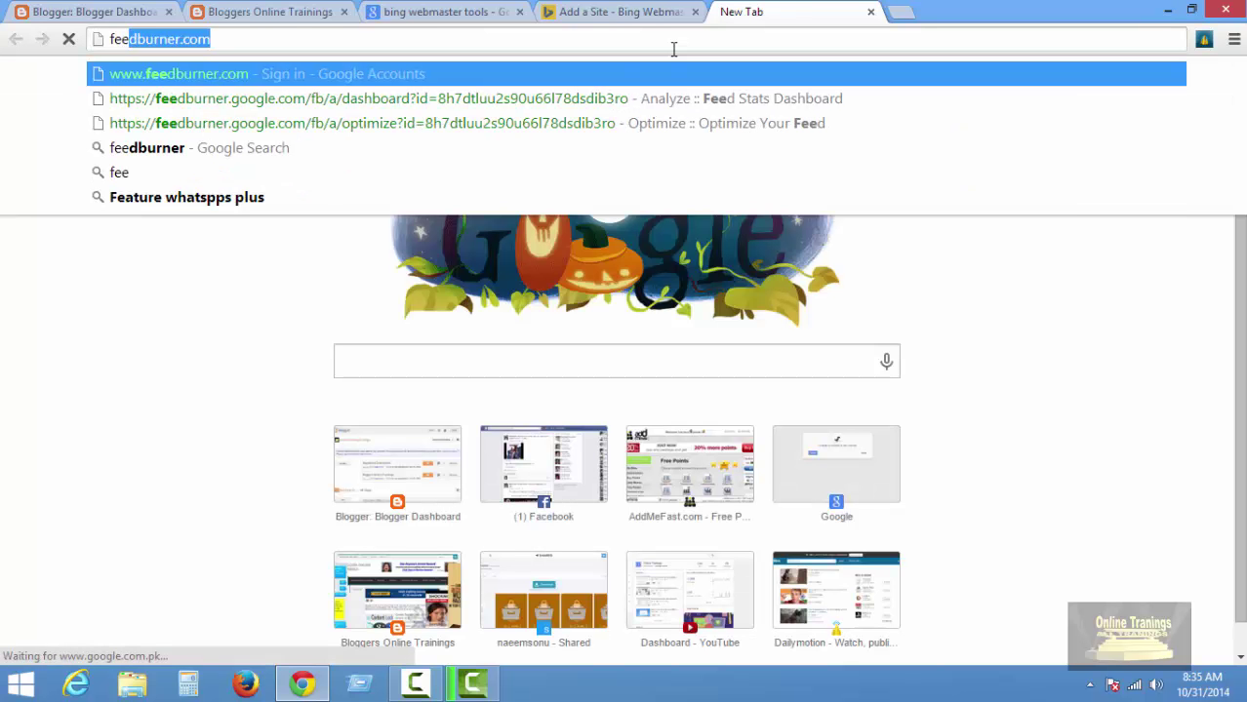
key(Down)
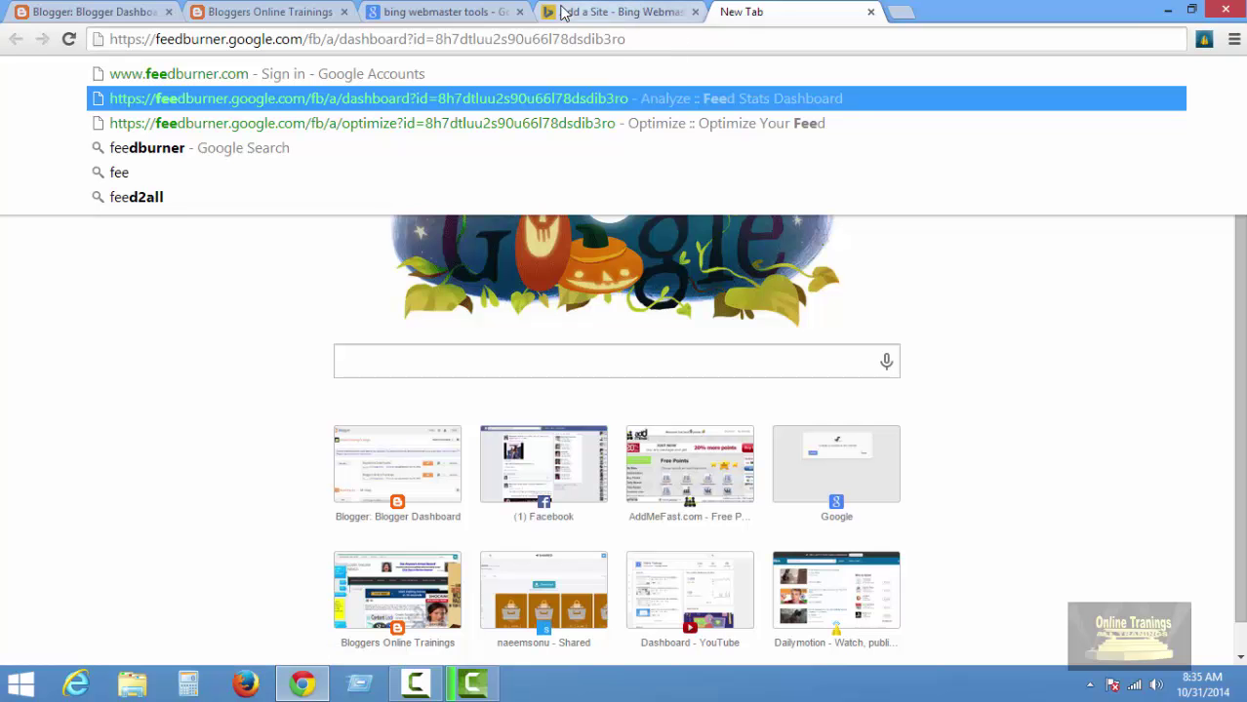
Search Google for feedburner, open the "FeedBurner - Google" result in a separate tab, and close the unused new tab.
click(464, 10)
triple_click(209, 83)
text(feedbur)
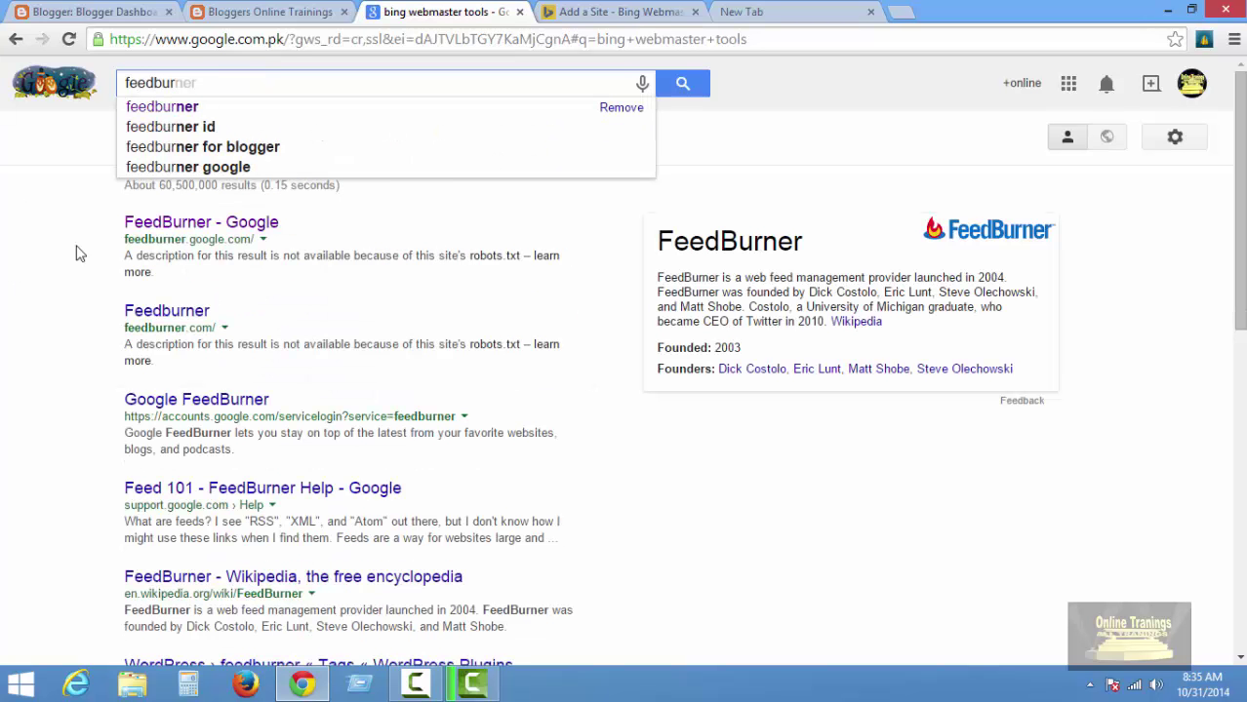
click(181, 111)
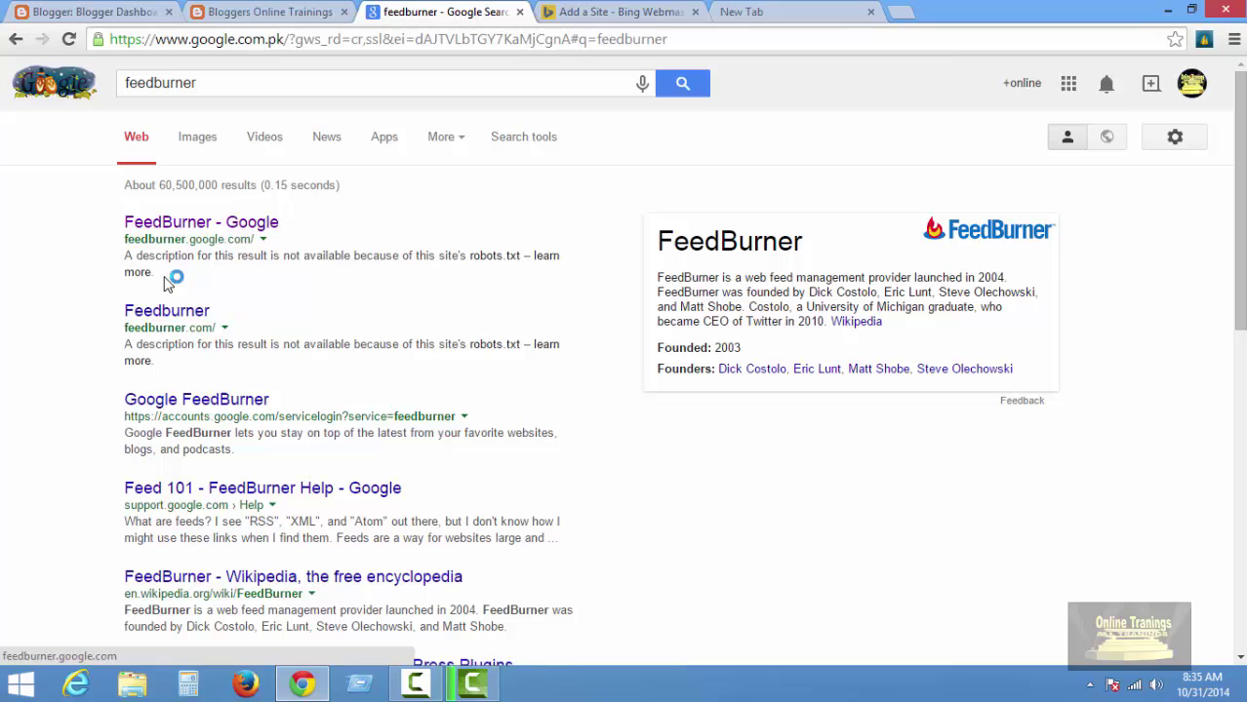
right_click(154, 227)
click(202, 237)
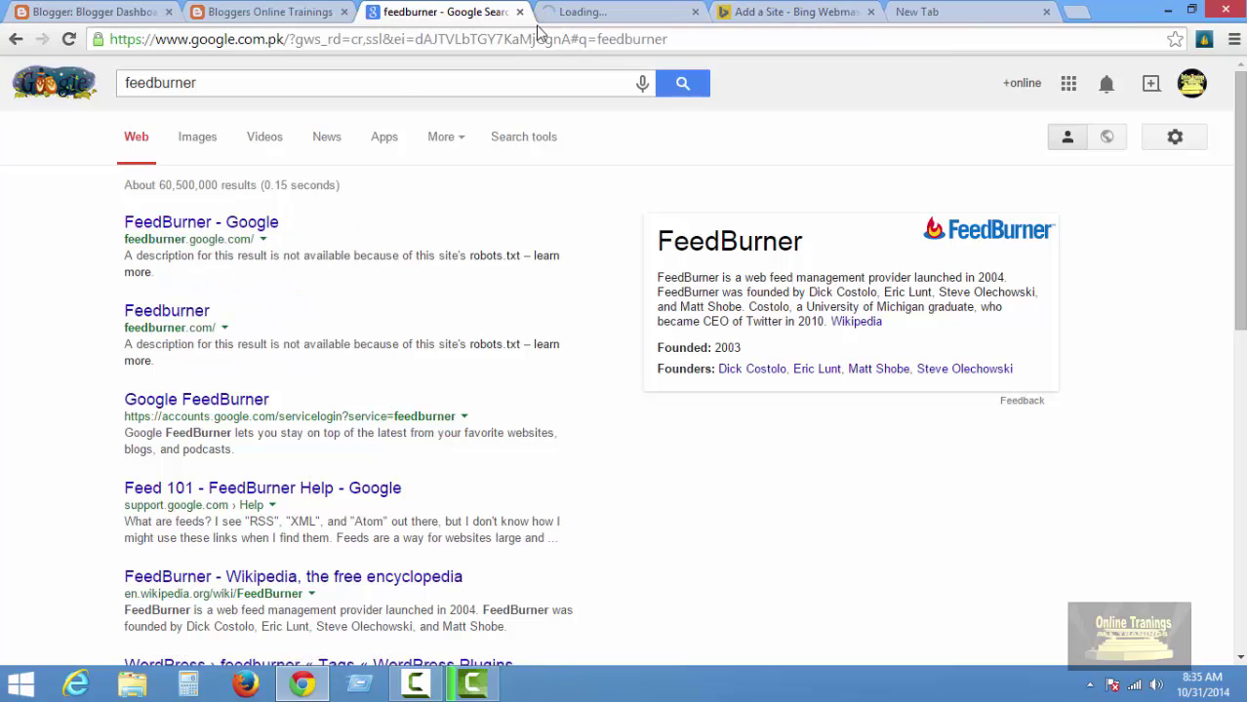
click(593, 11)
click(1046, 12)
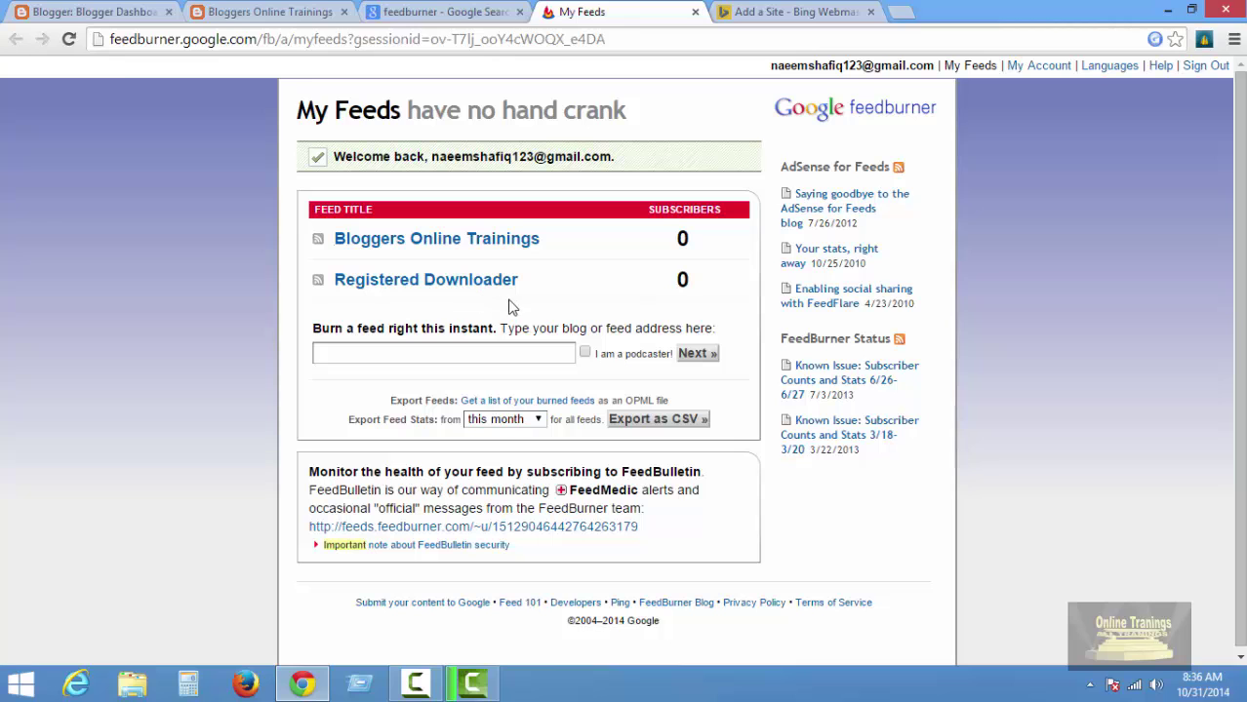
Open the feed details of the Bloggers Online Trainings feed and copy "feeds/posts/default" from its original feed address.
click(401, 243)
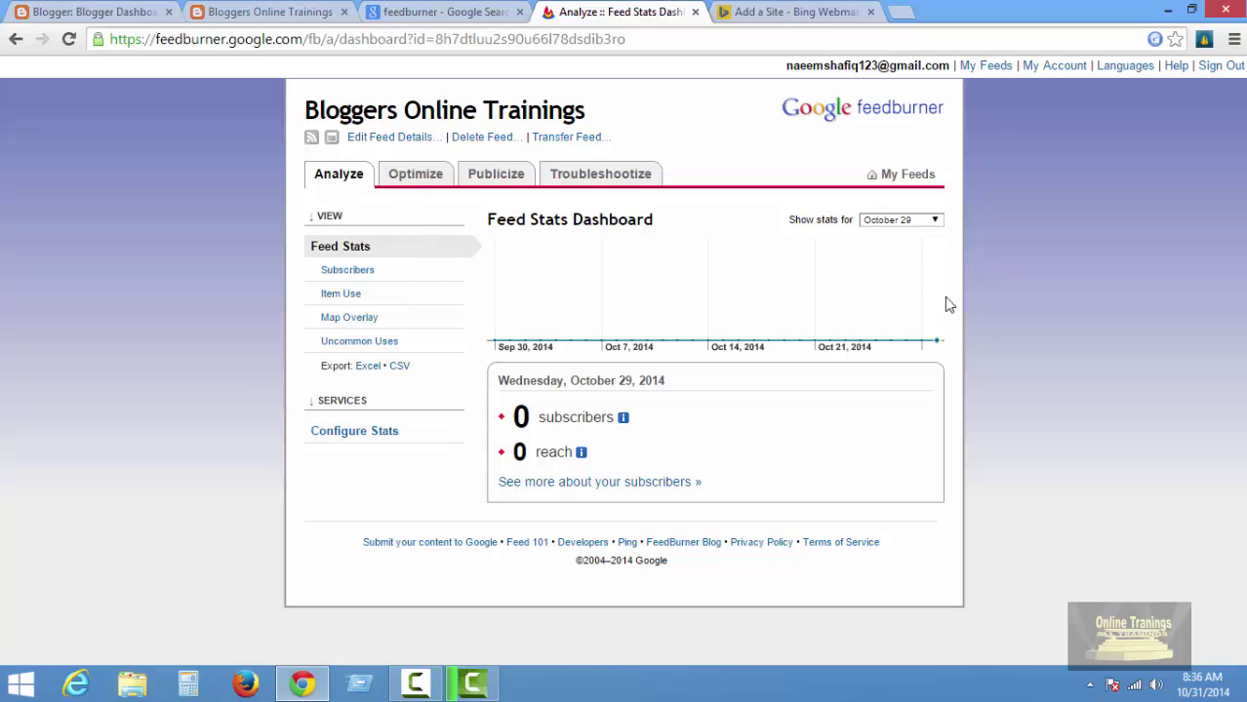
click(390, 138)
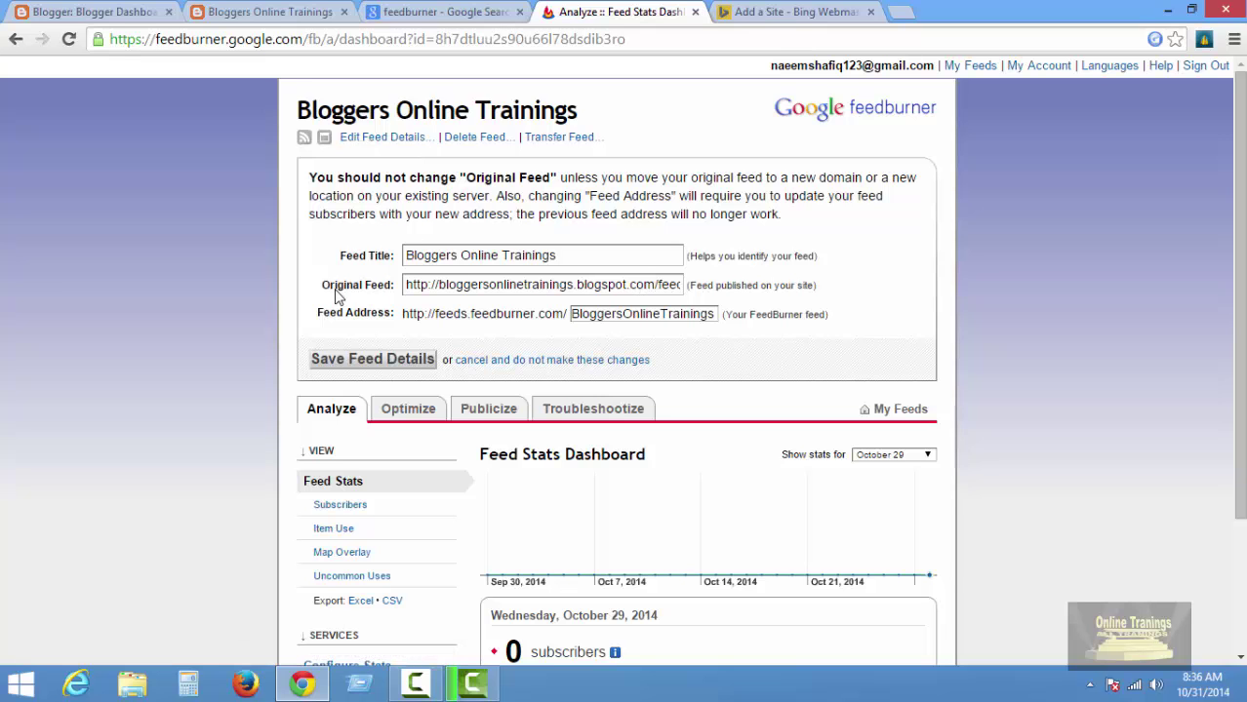
click(431, 286)
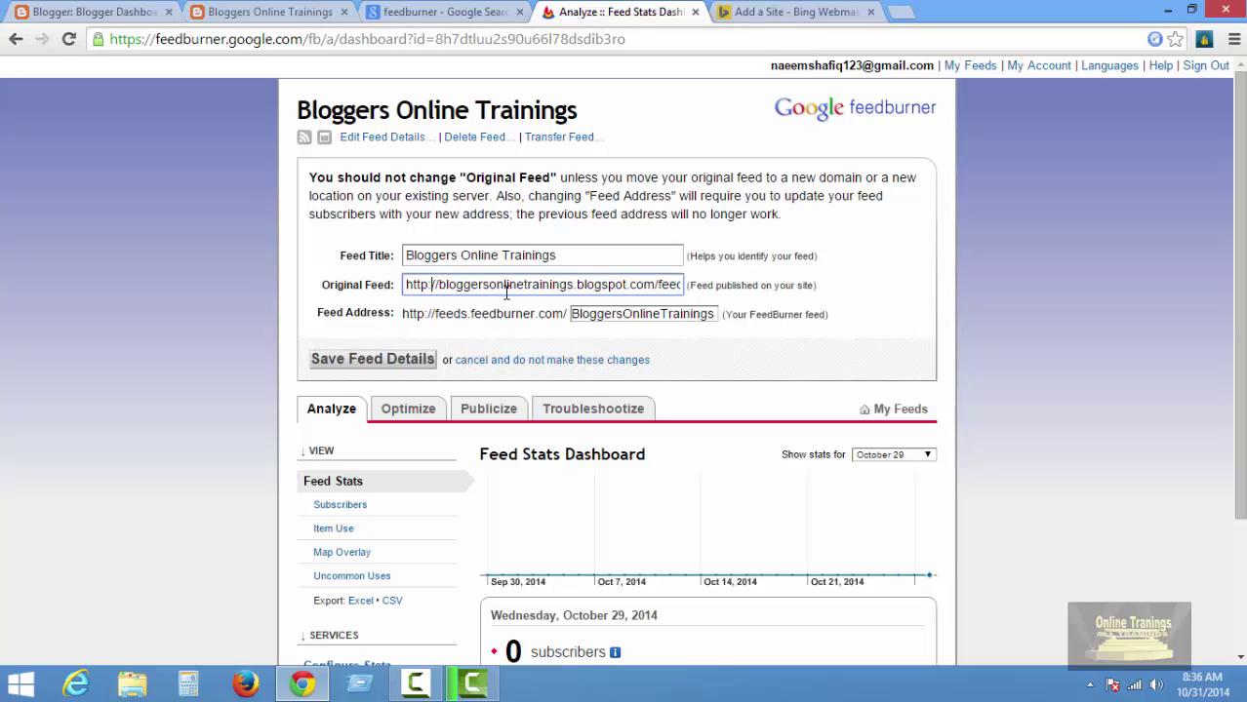
key(End)
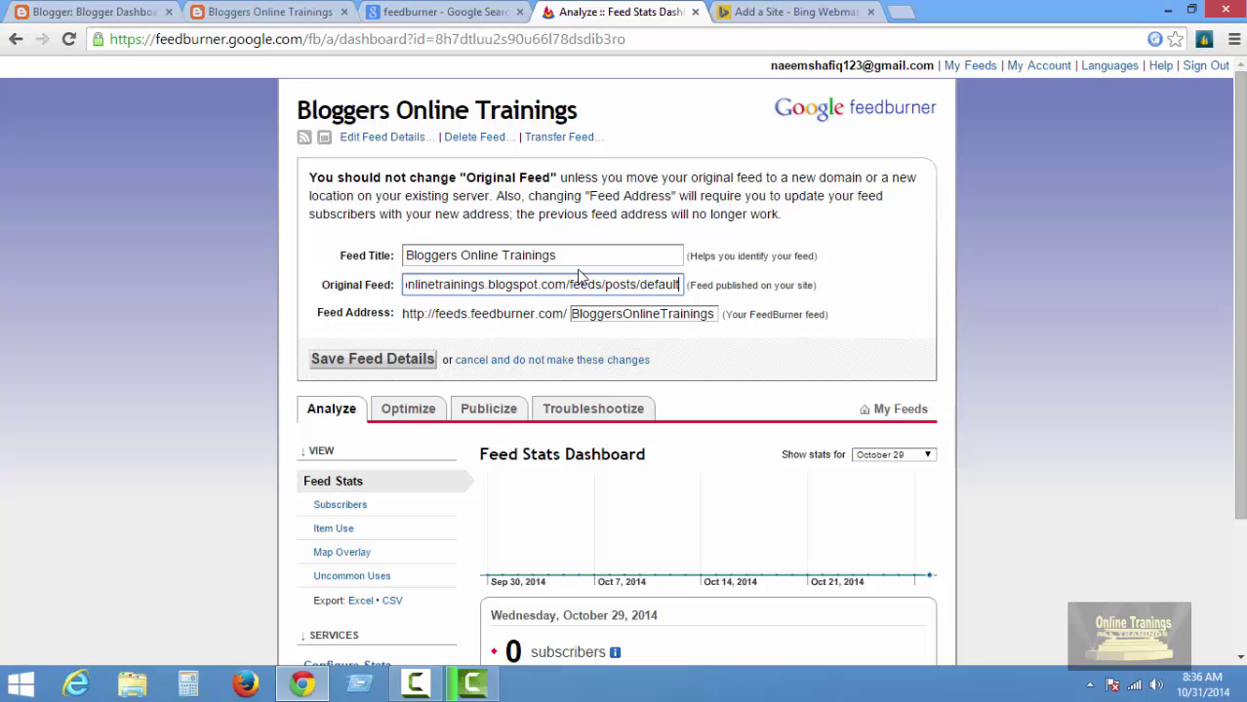
drag(570, 285, 709, 288)
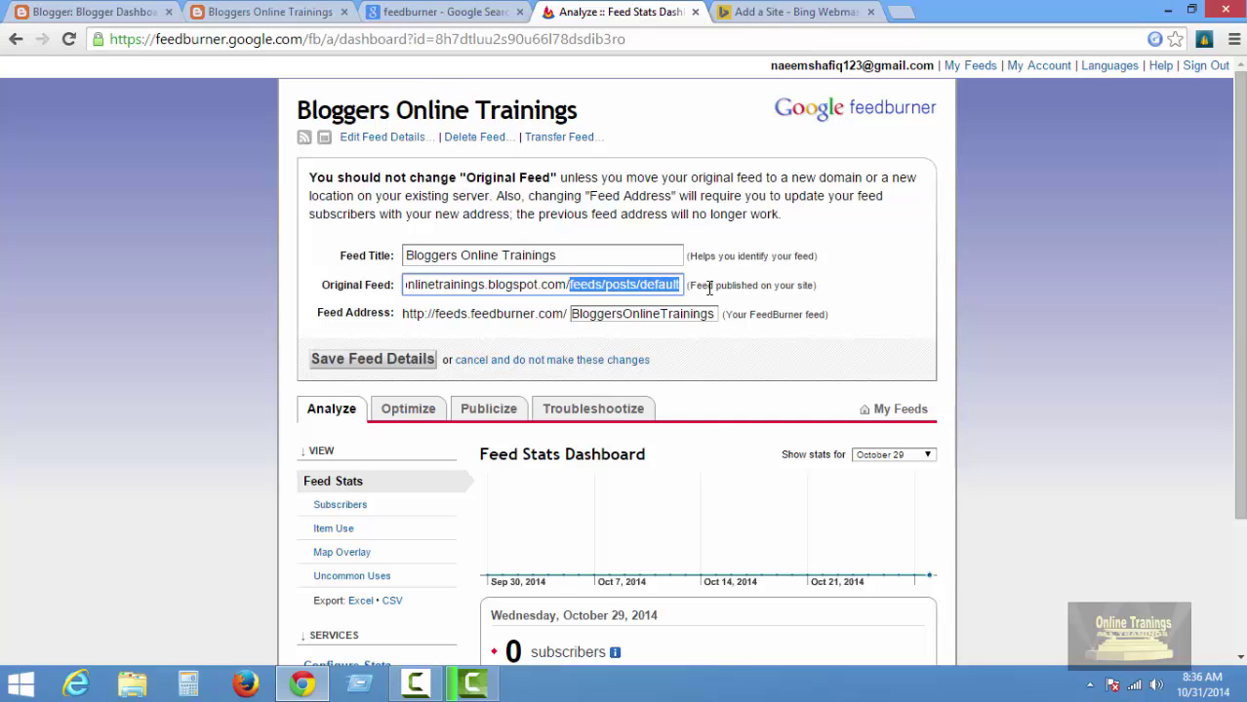
right_click(656, 285)
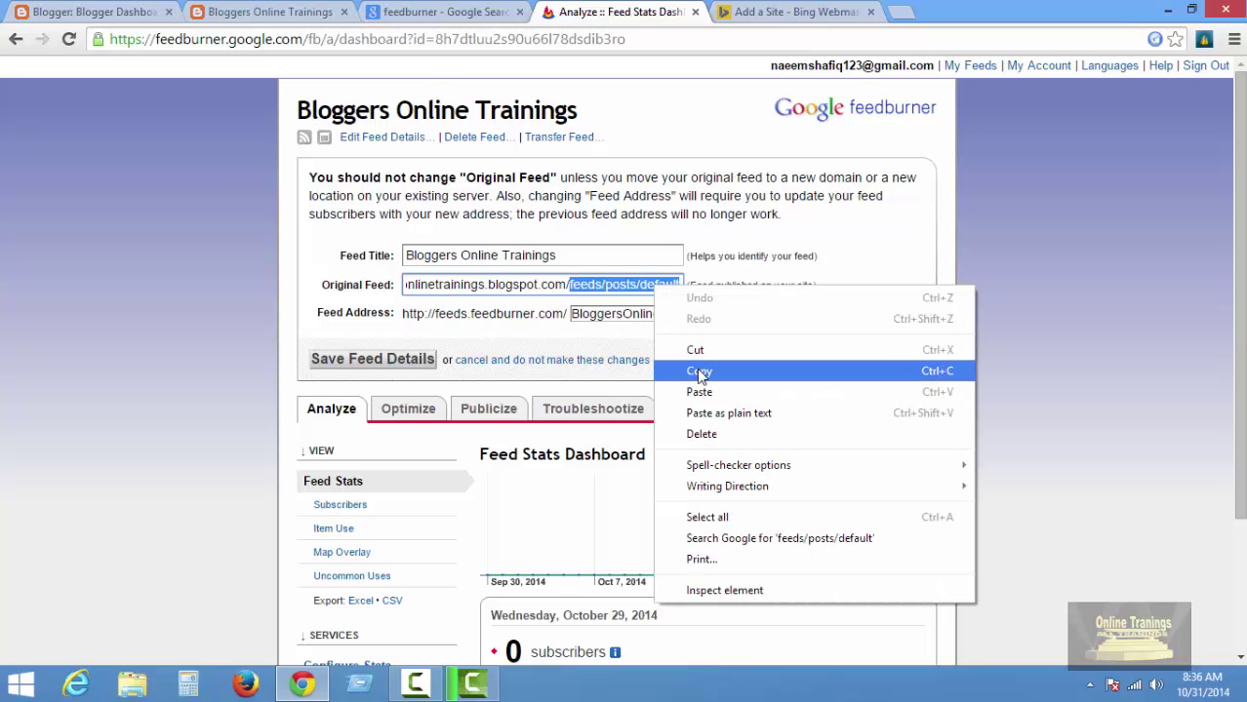
click(697, 375)
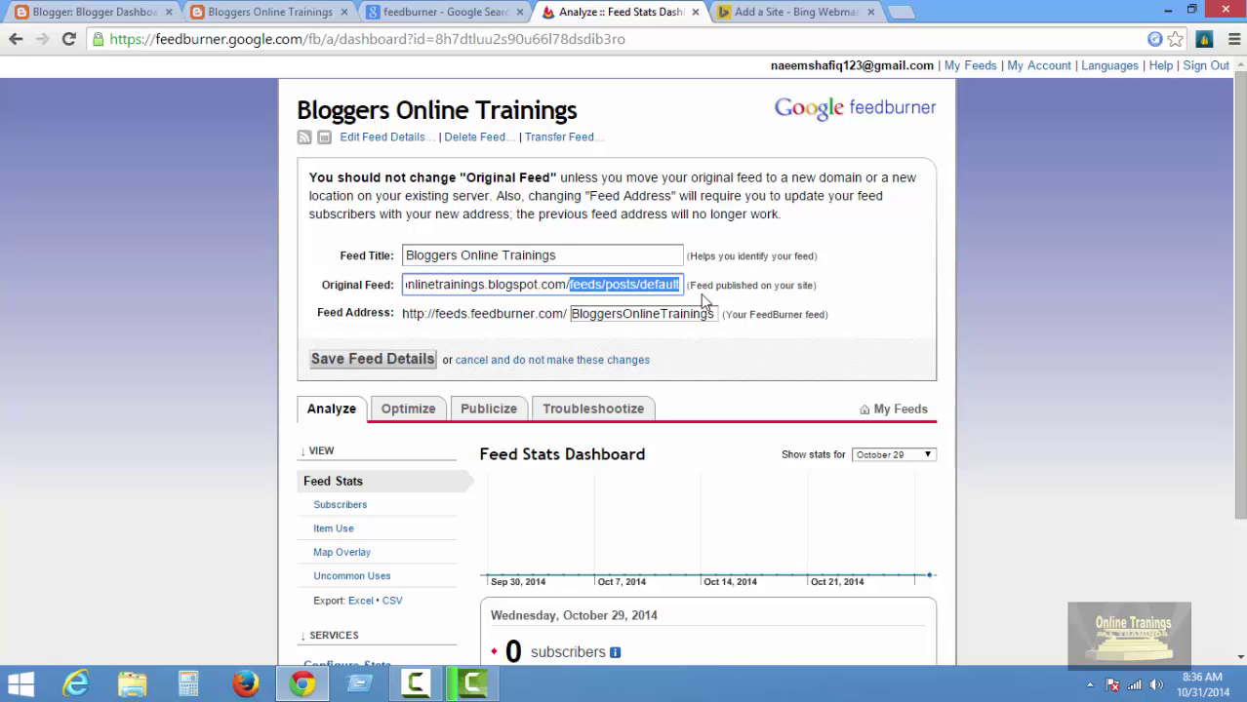
Back in Bing Webmaster Tools, append the copied feeds/posts/default to the end of the sitemap address.
click(795, 12)
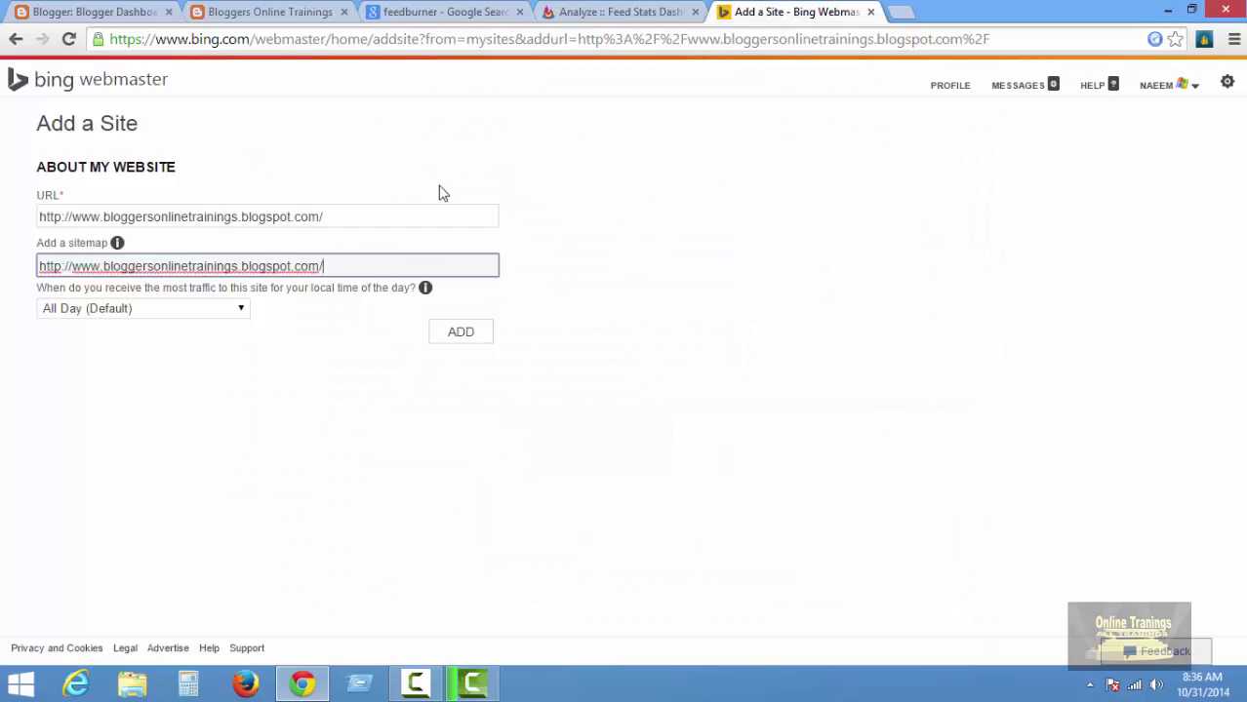
right_click(399, 275)
click(431, 377)
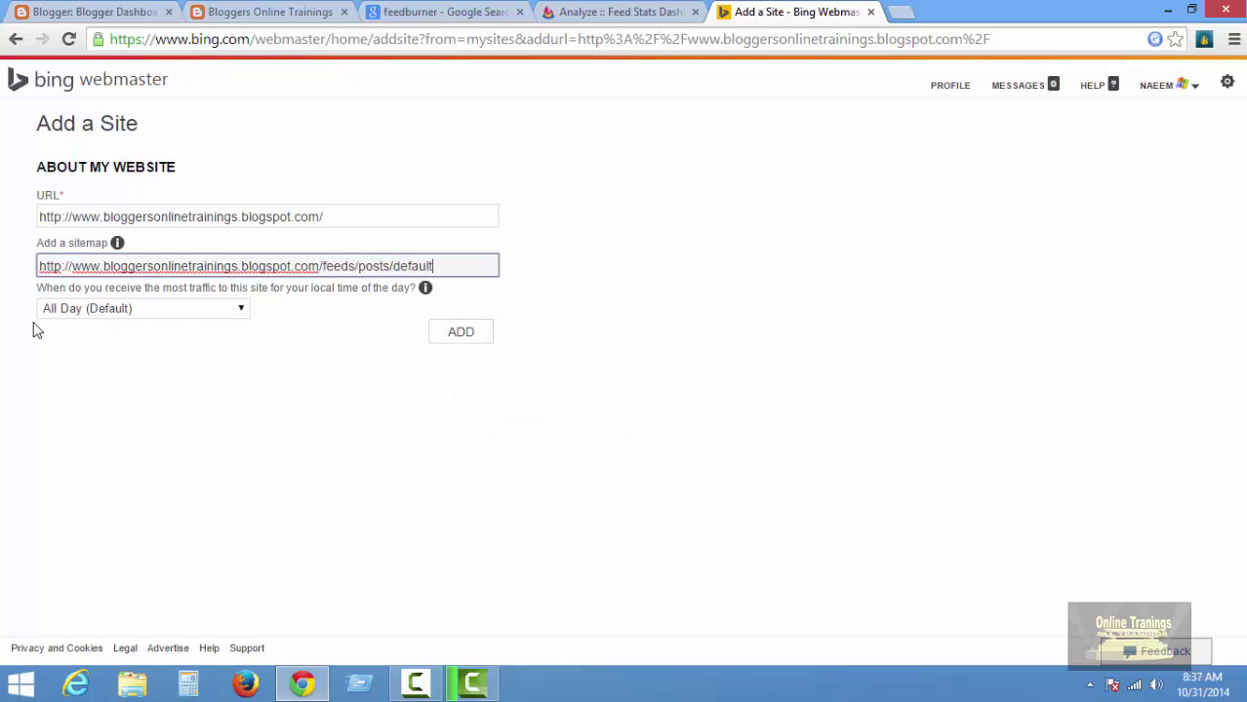
Review the peak traffic time options, keep All Day (Default), and submit the site with its sitemap.
click(210, 310)
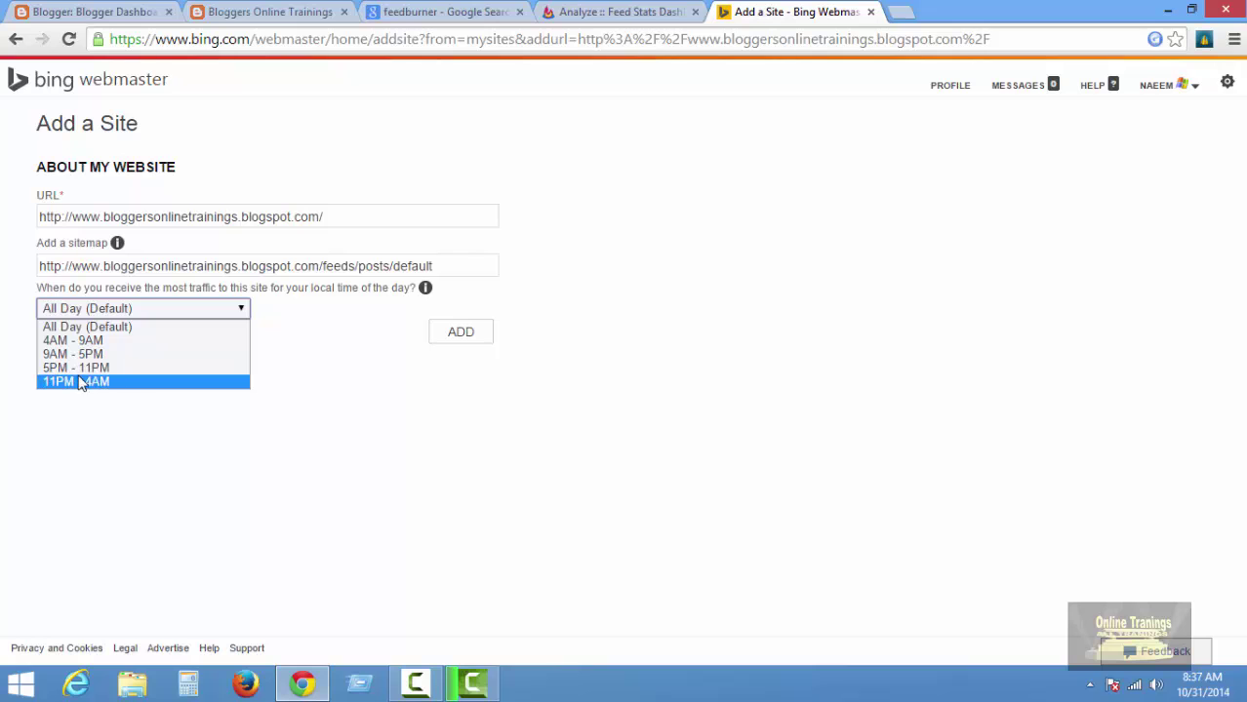
click(268, 312)
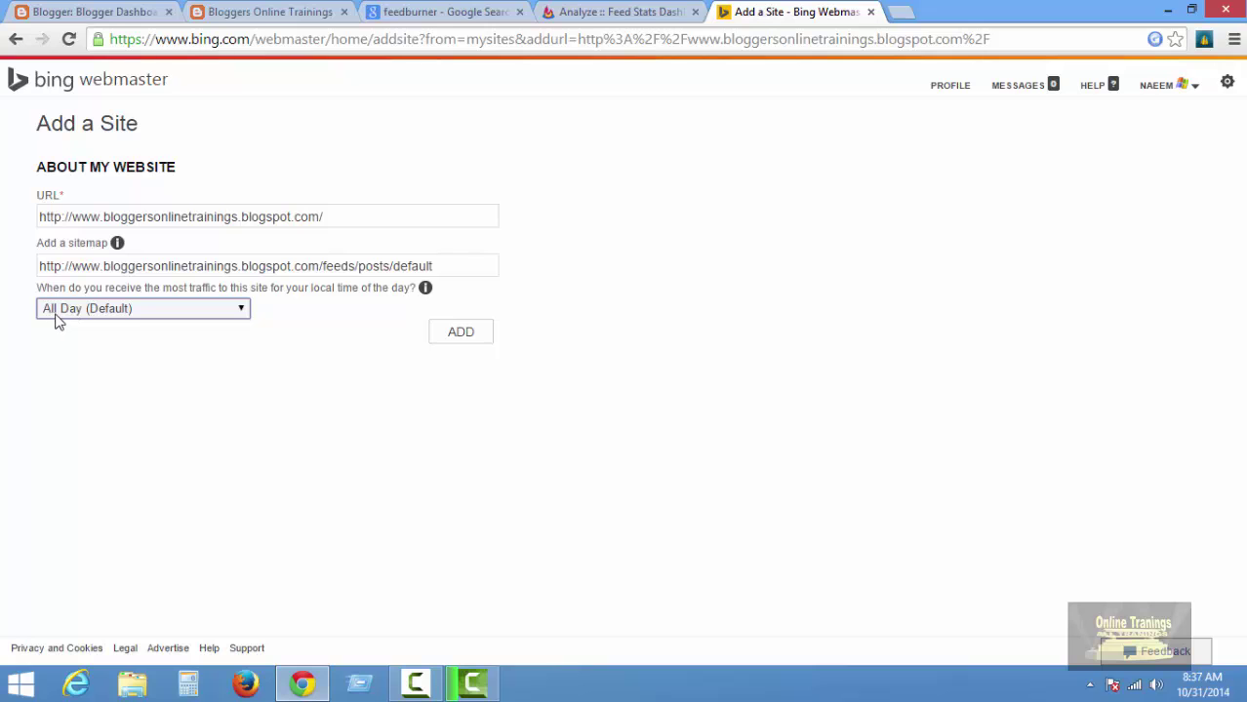
click(478, 334)
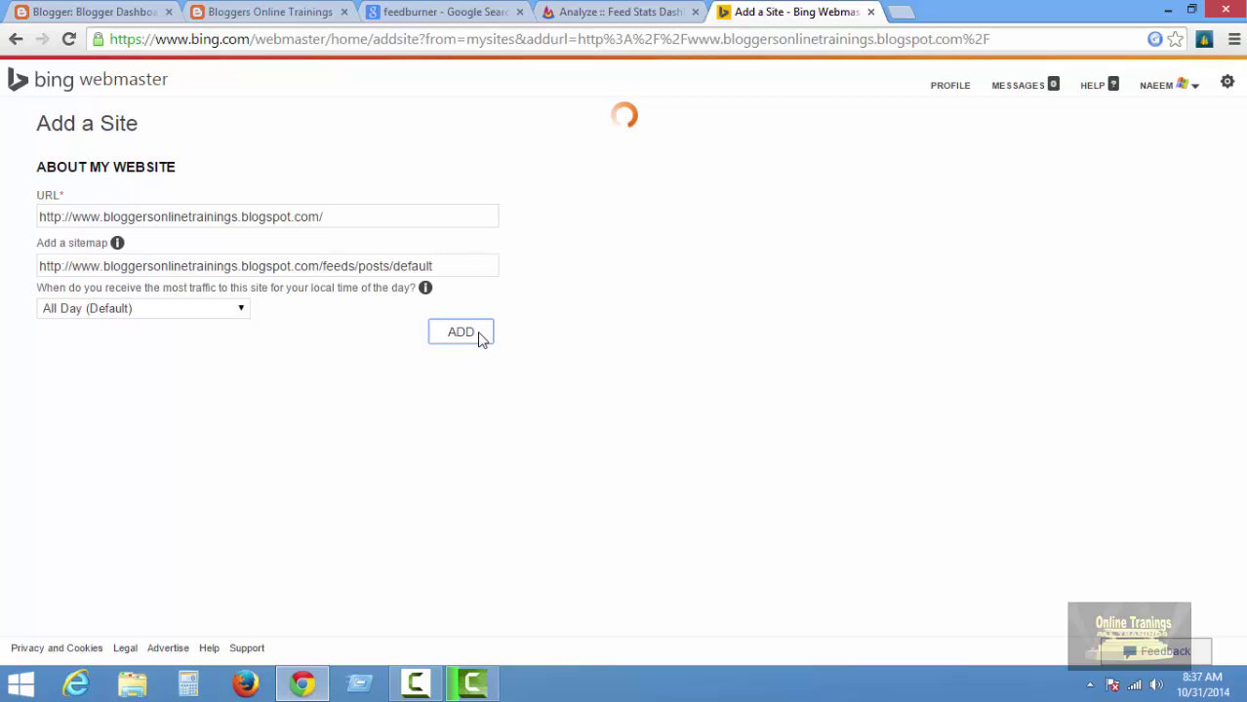
click(477, 333)
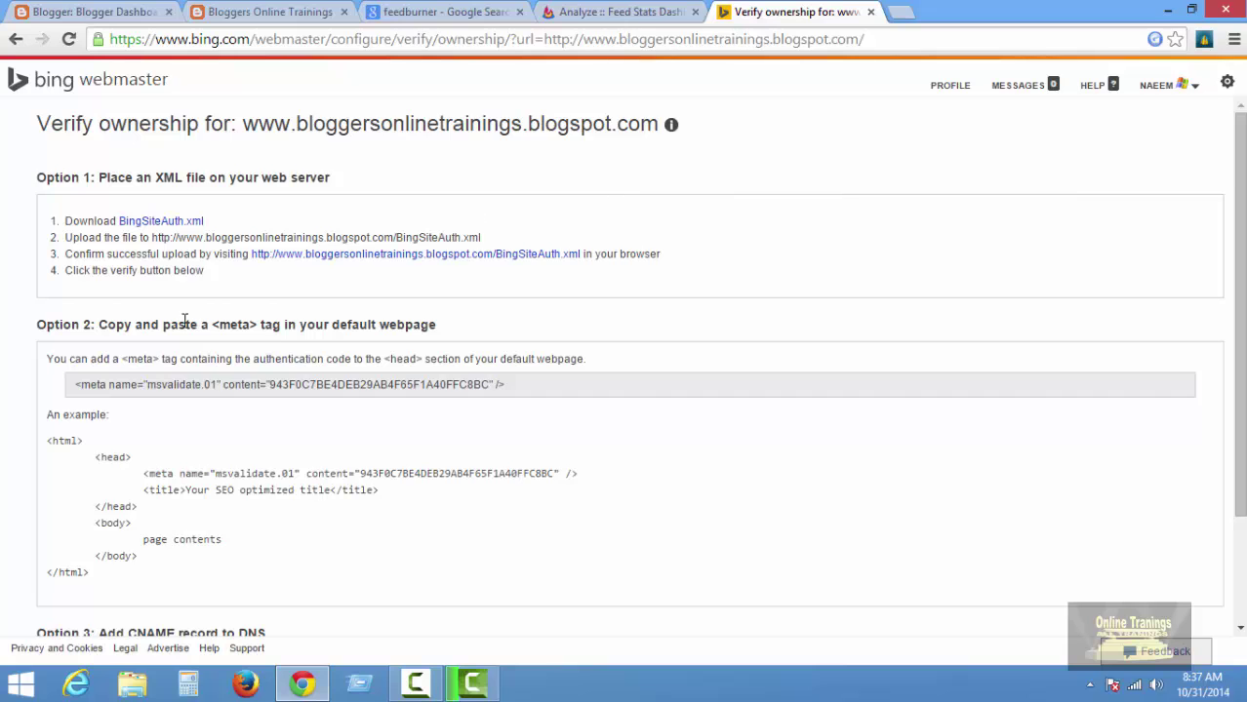
Copy the msvalidate.01 meta tag offered under Option 2 of the ownership verification page.
scroll(189, 322, down, 1)
scroll(280, 337, down, 1)
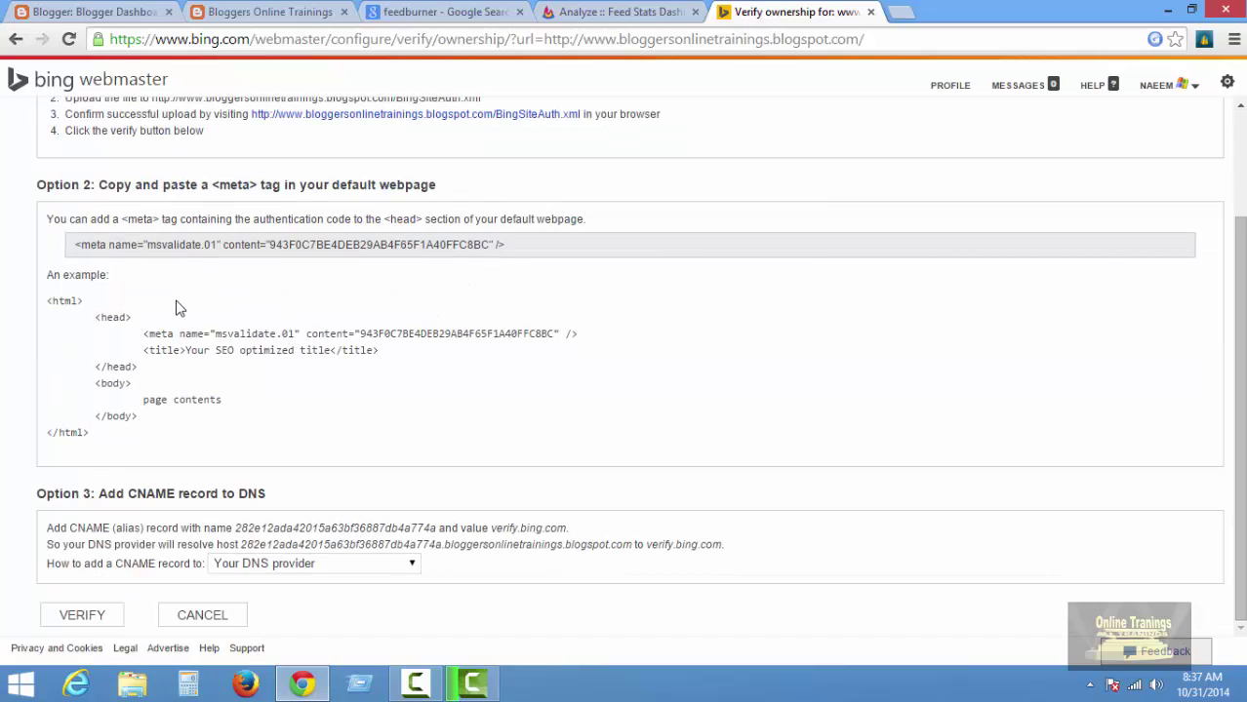
drag(504, 245, 73, 245)
right_click(169, 246)
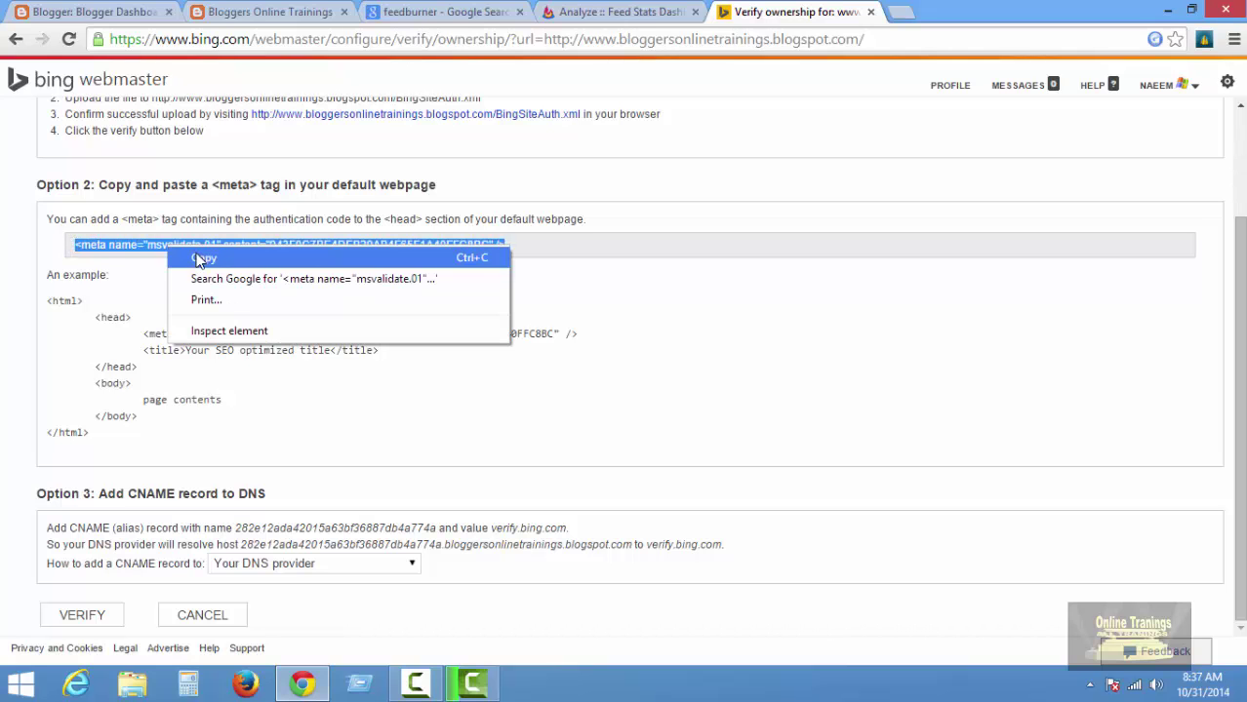
click(200, 254)
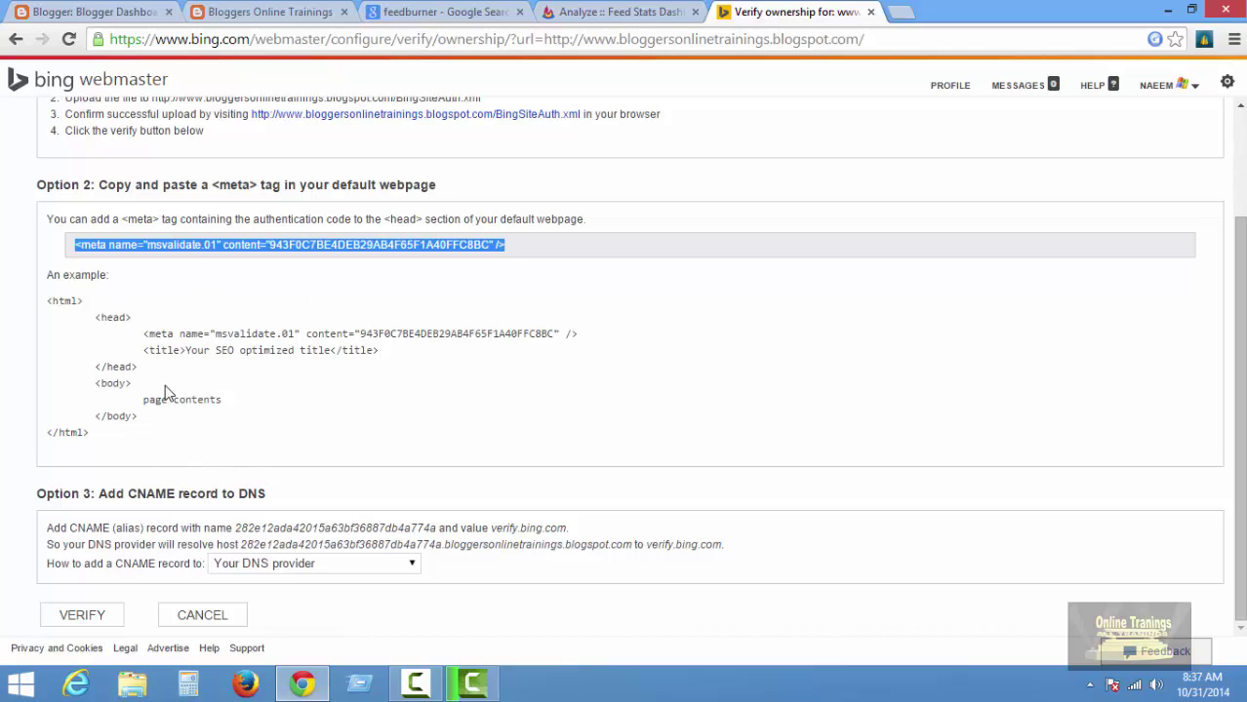
Switch to Blogger and open the Bloggers Online Trainings blog's template for HTML editing.
click(115, 10)
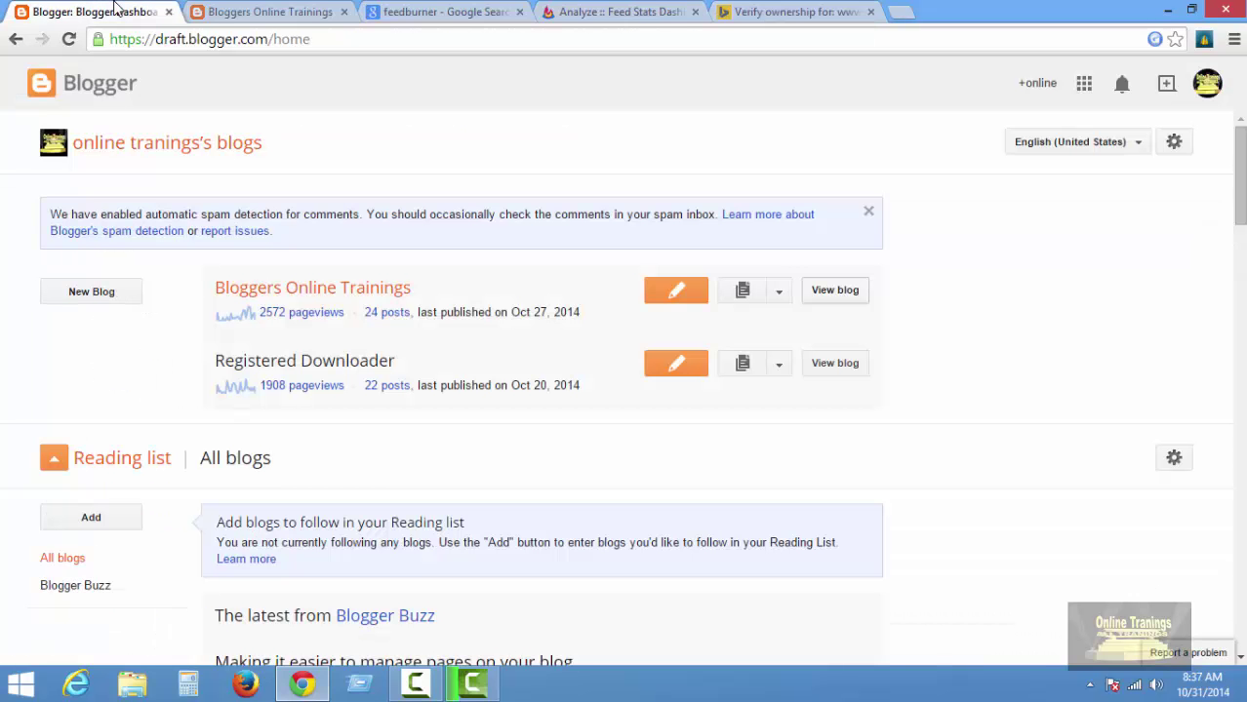
click(783, 292)
scroll(774, 404, down, 2)
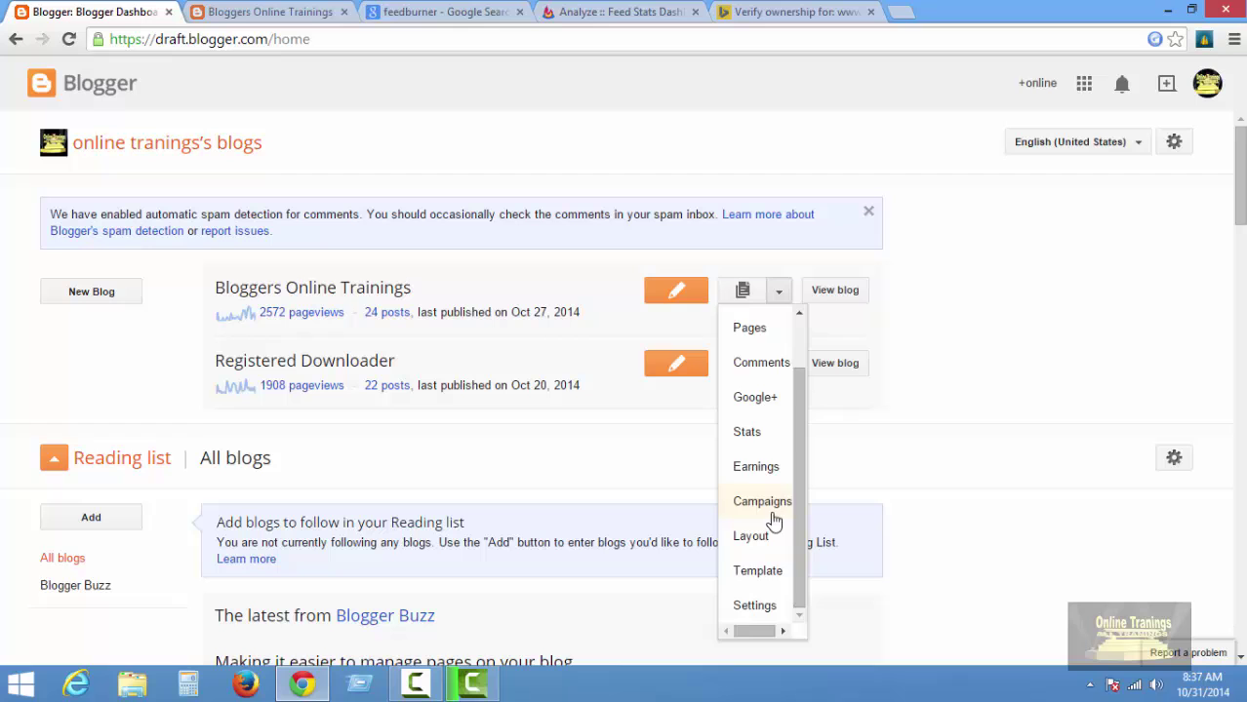
click(771, 575)
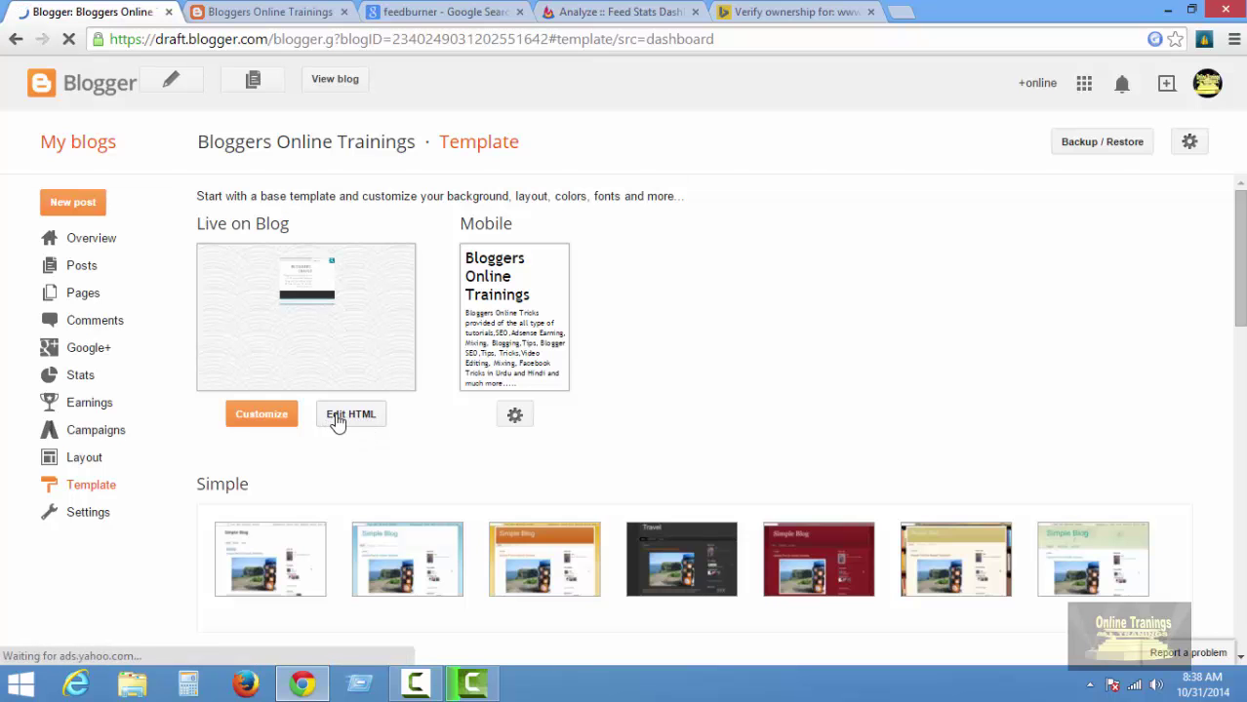
click(335, 418)
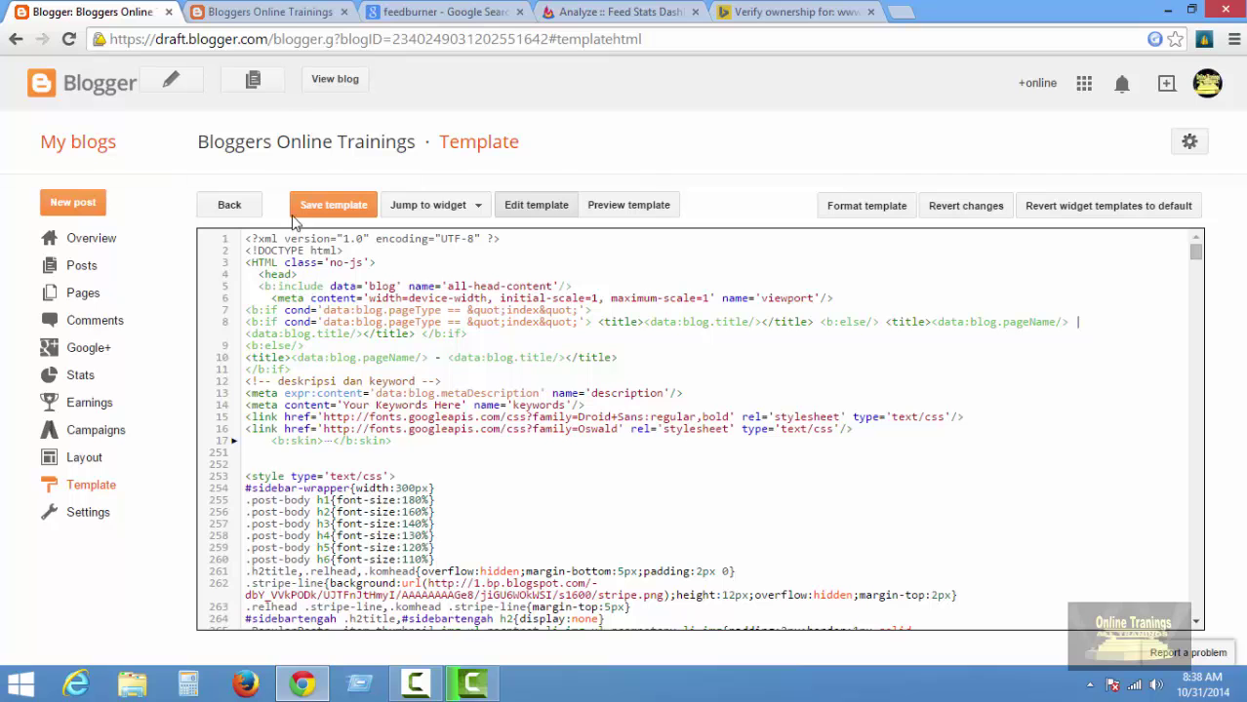
Paste the copied Bing verification meta tag on a new line directly below <head> in the template and save the template.
click(768, 12)
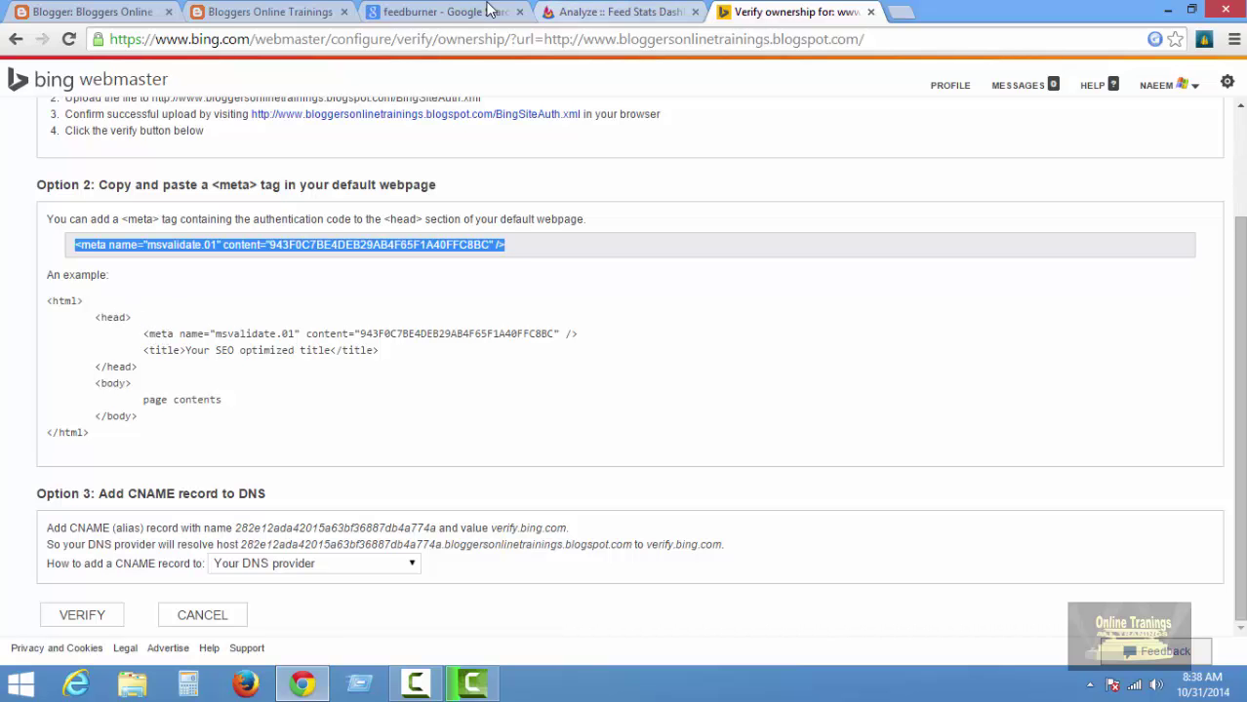
click(119, 14)
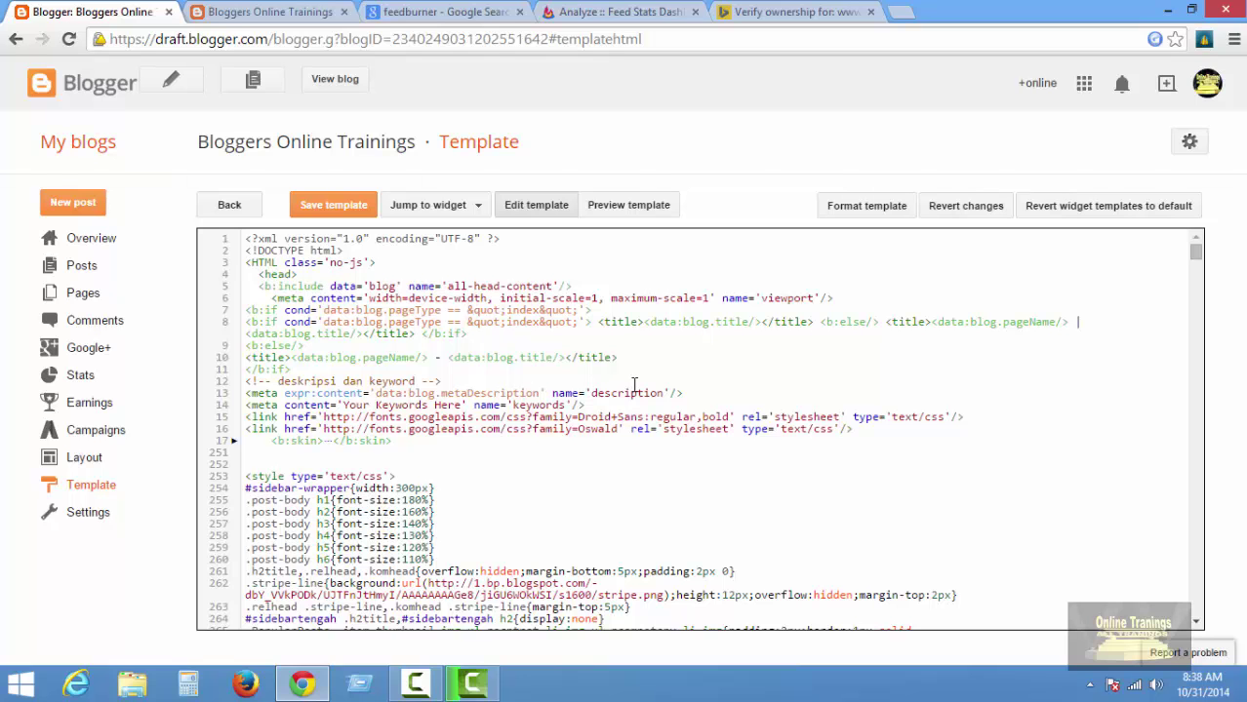
key(Return)
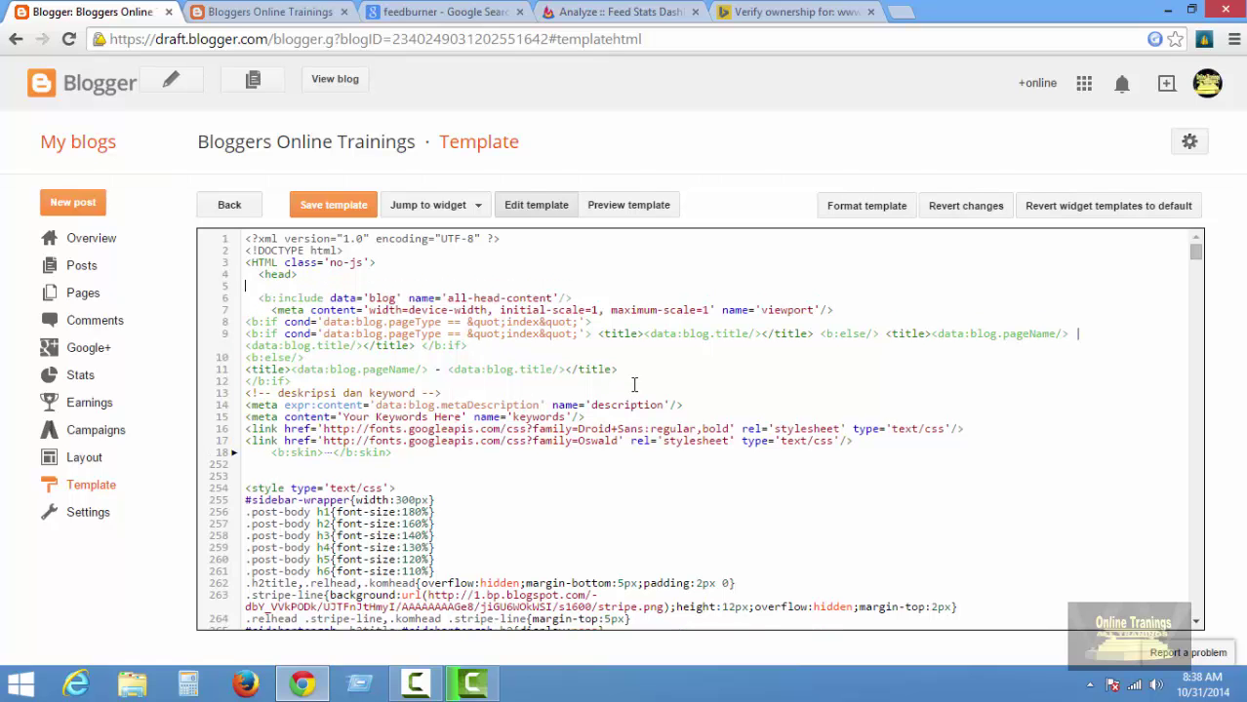
right_click(245, 286)
click(288, 393)
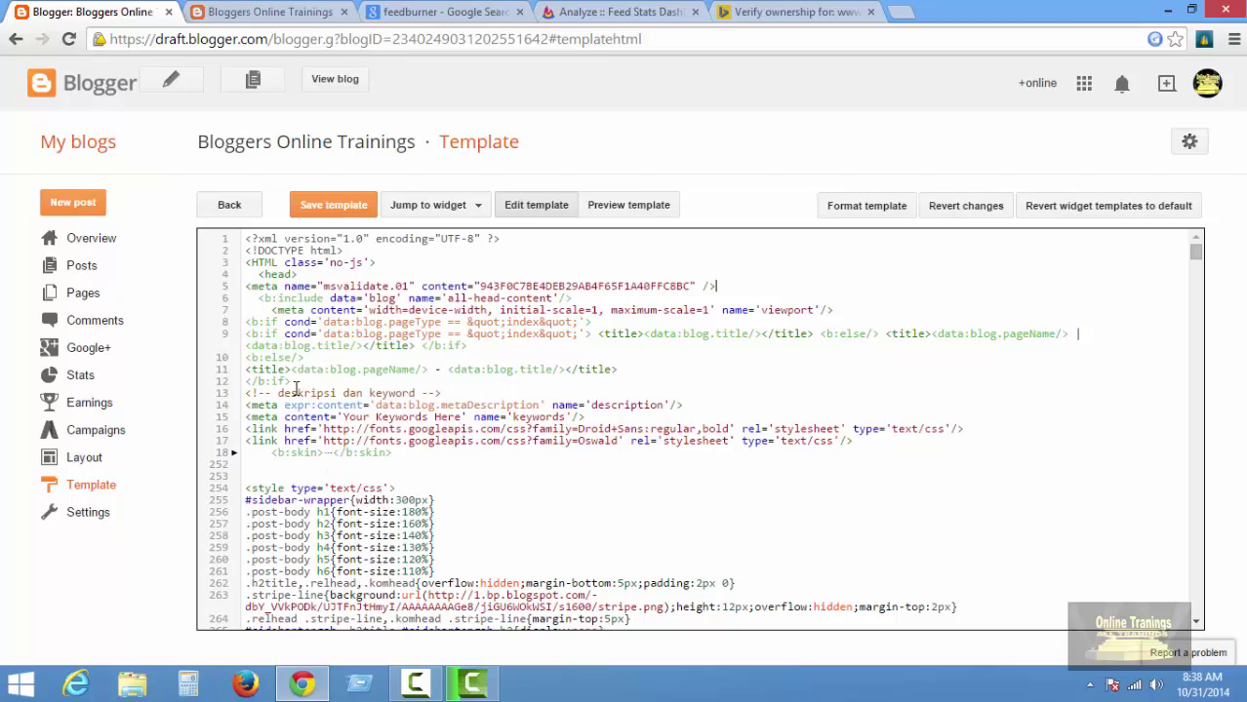
click(334, 207)
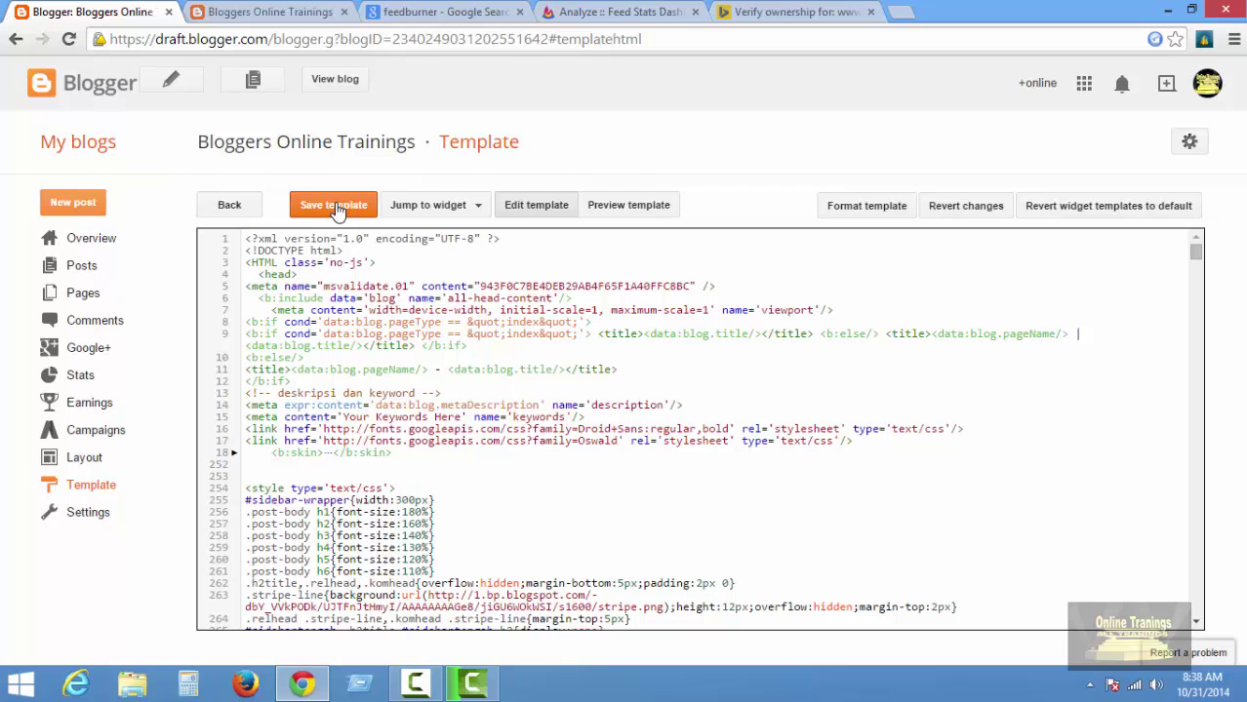
Return from the saved Blogger template to Bing Webmaster's ownership verification page and verify the Bloggers Online Trainings site.
click(362, 208)
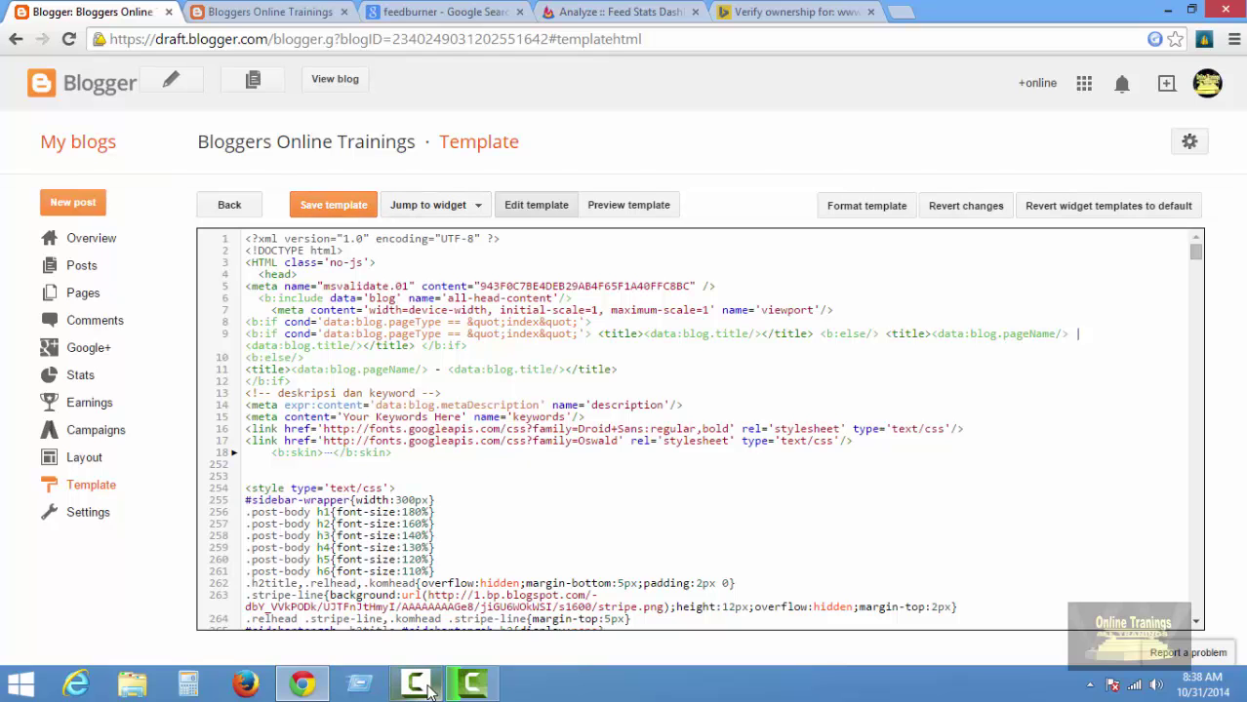
mouse_move(422, 690)
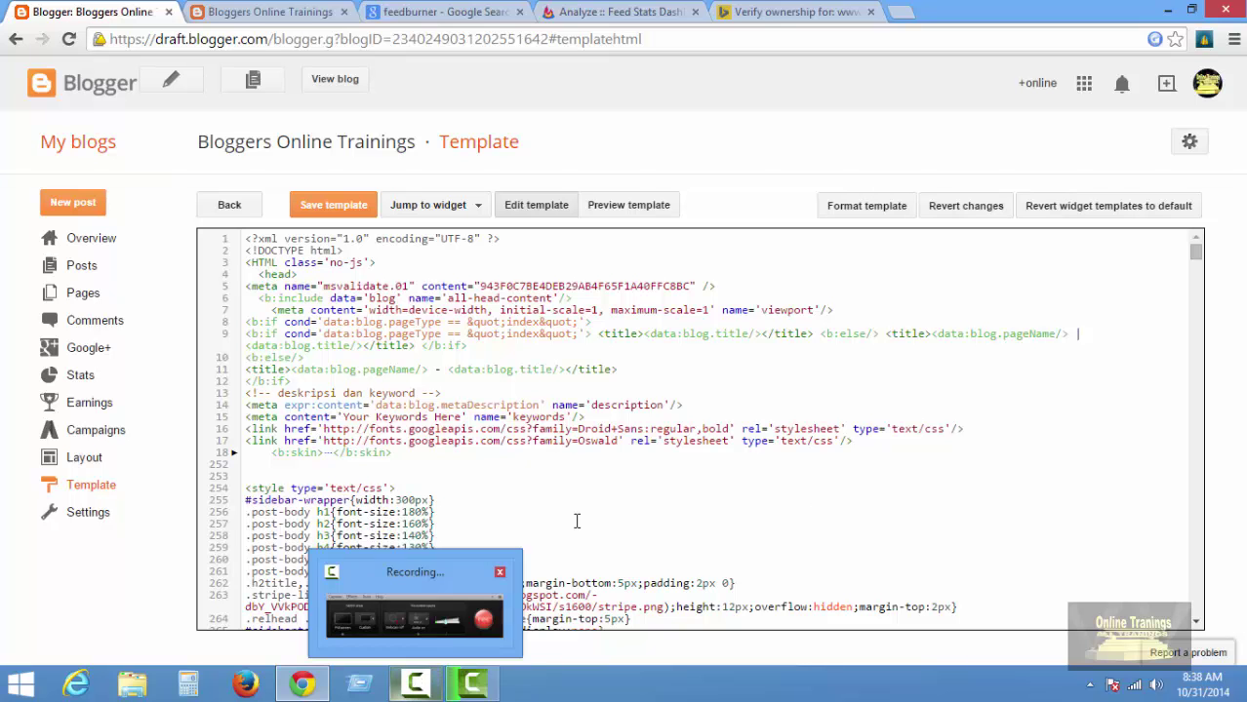
click(1063, 494)
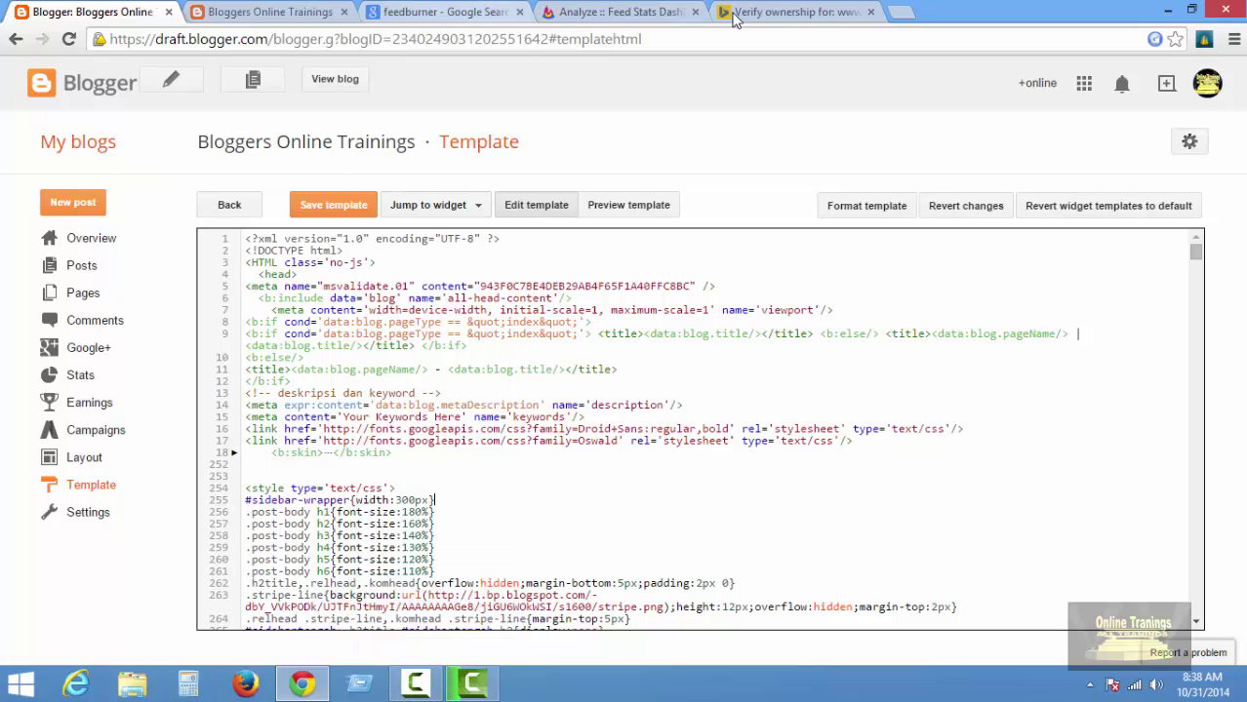
click(764, 12)
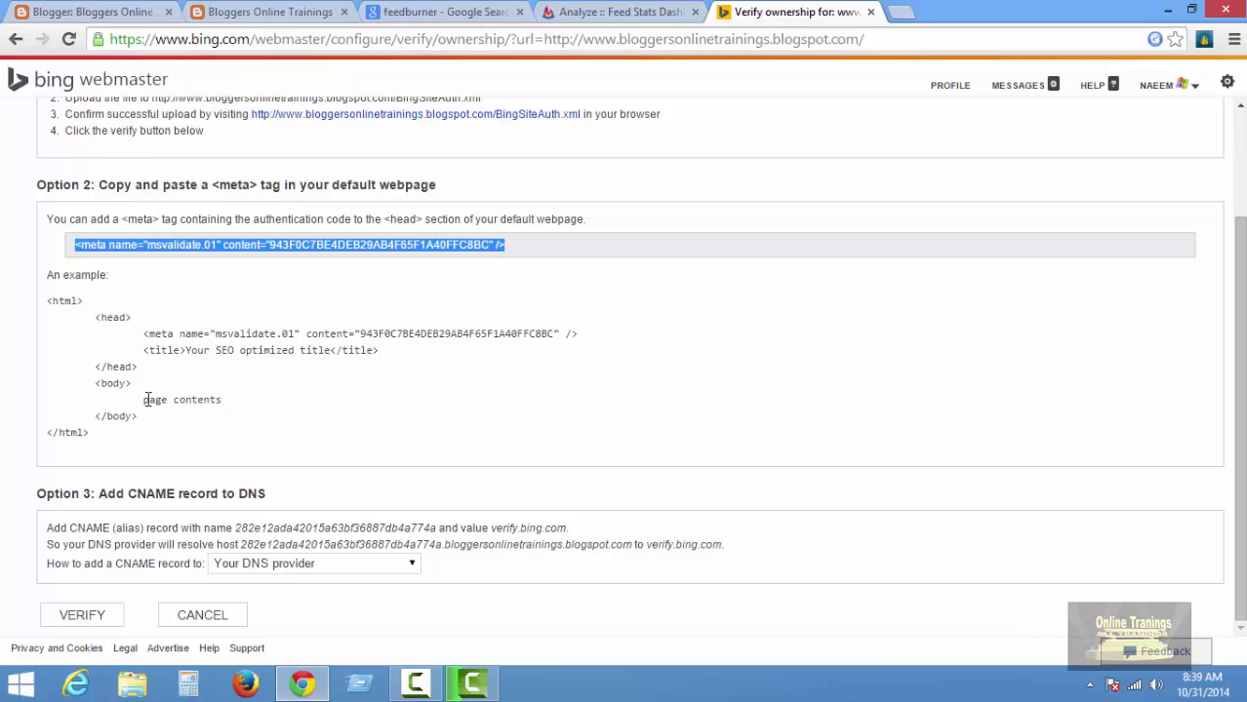
click(103, 618)
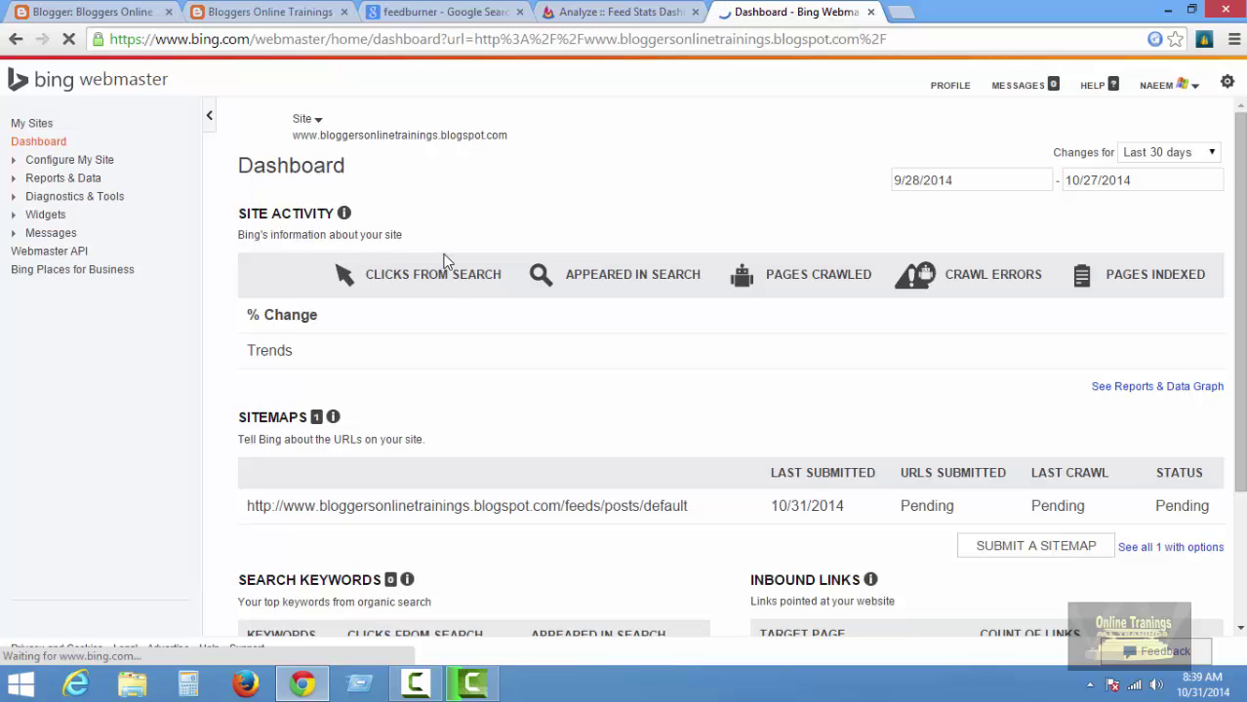
scroll(448, 293, down, 2)
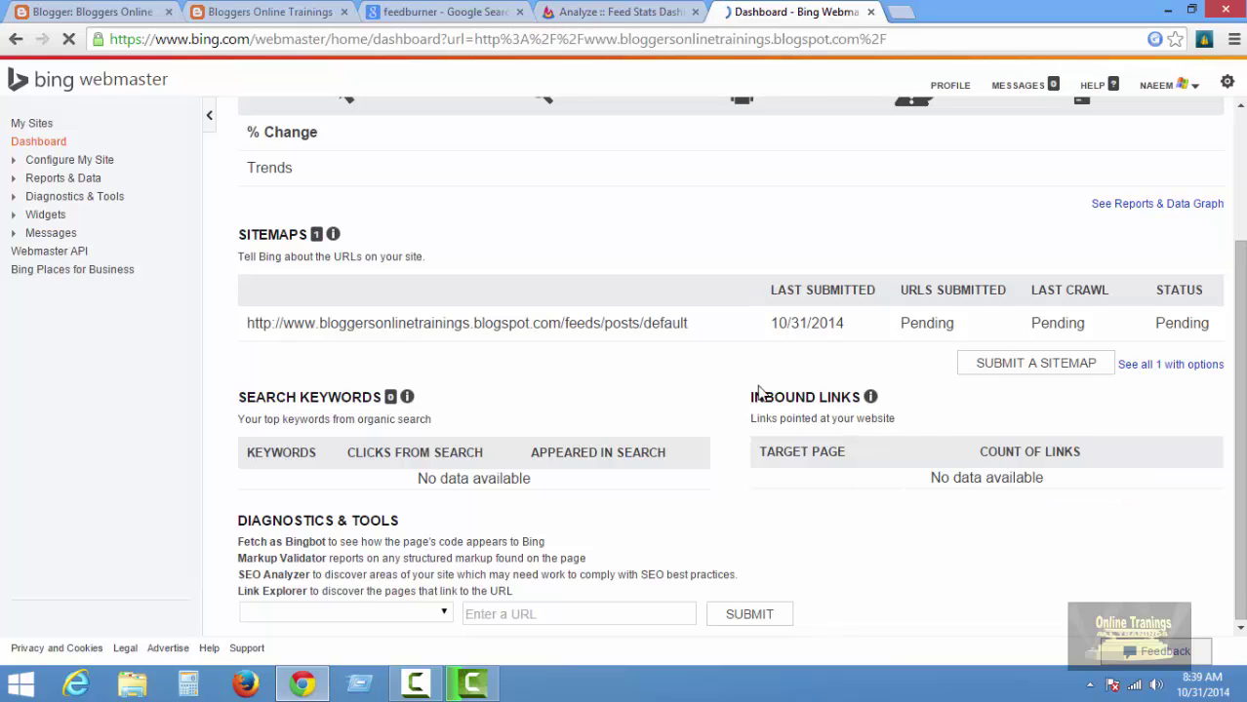
scroll(732, 395, up, 2)
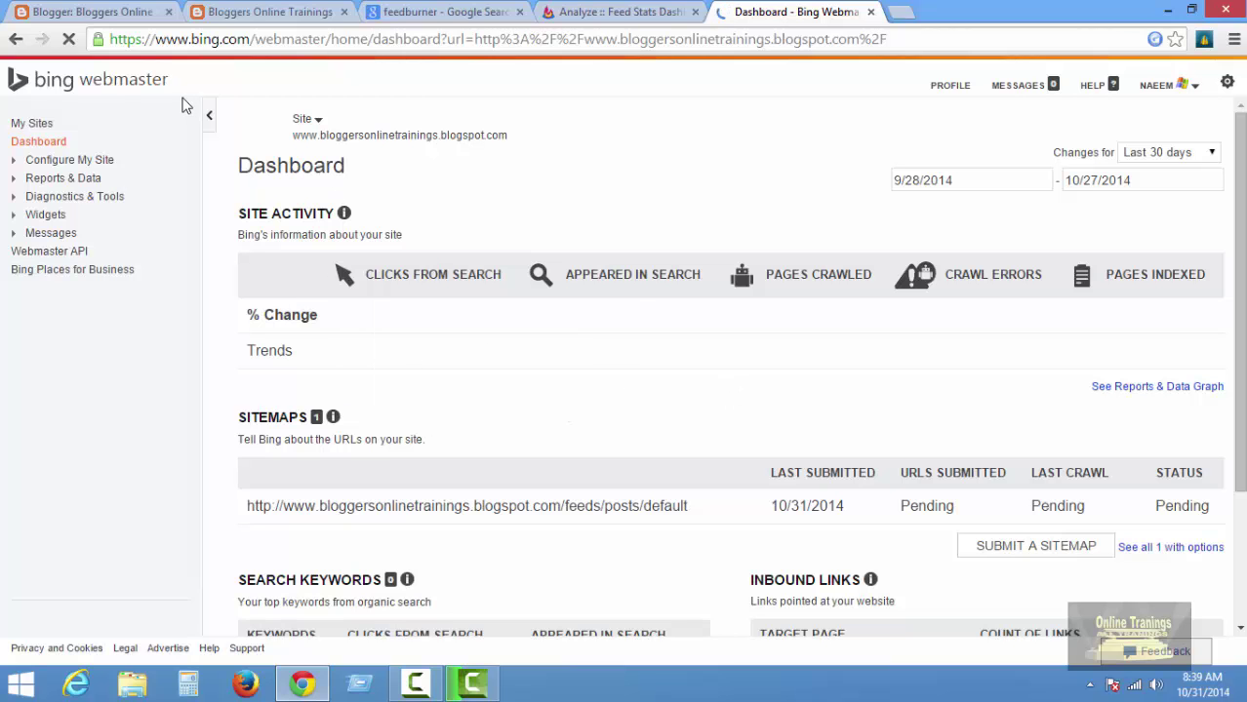
click(29, 125)
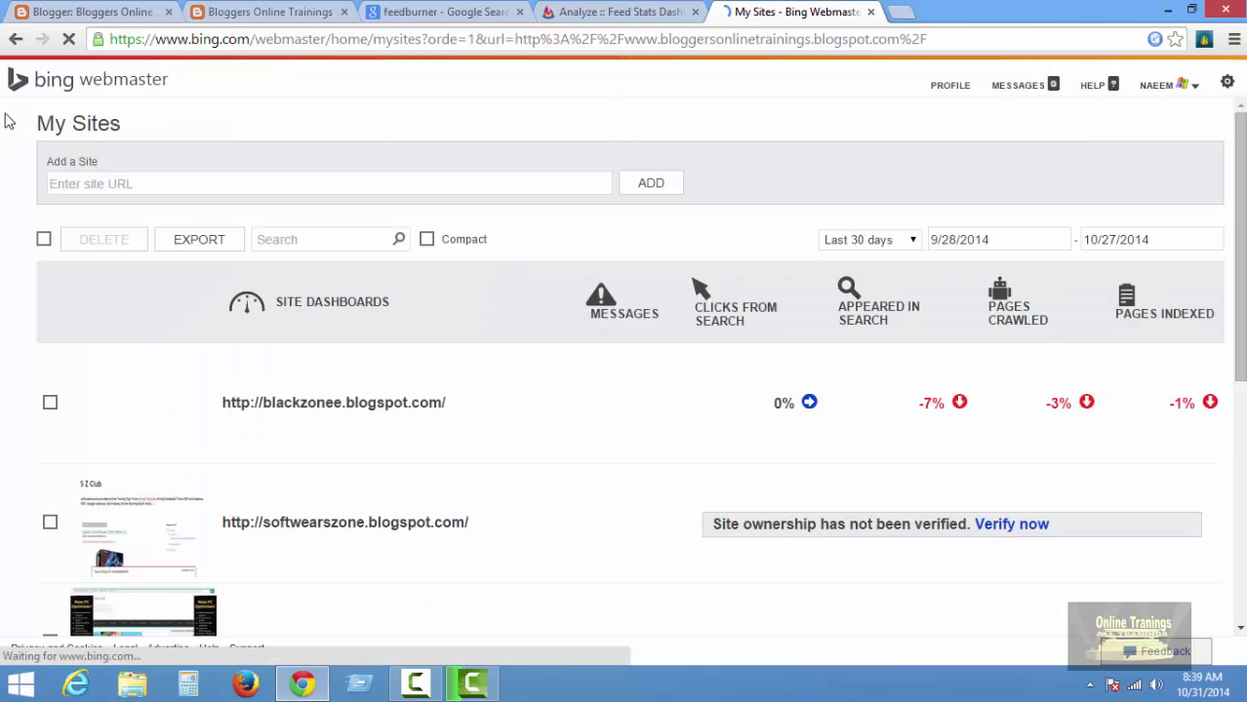
scroll(643, 365, down, 4)
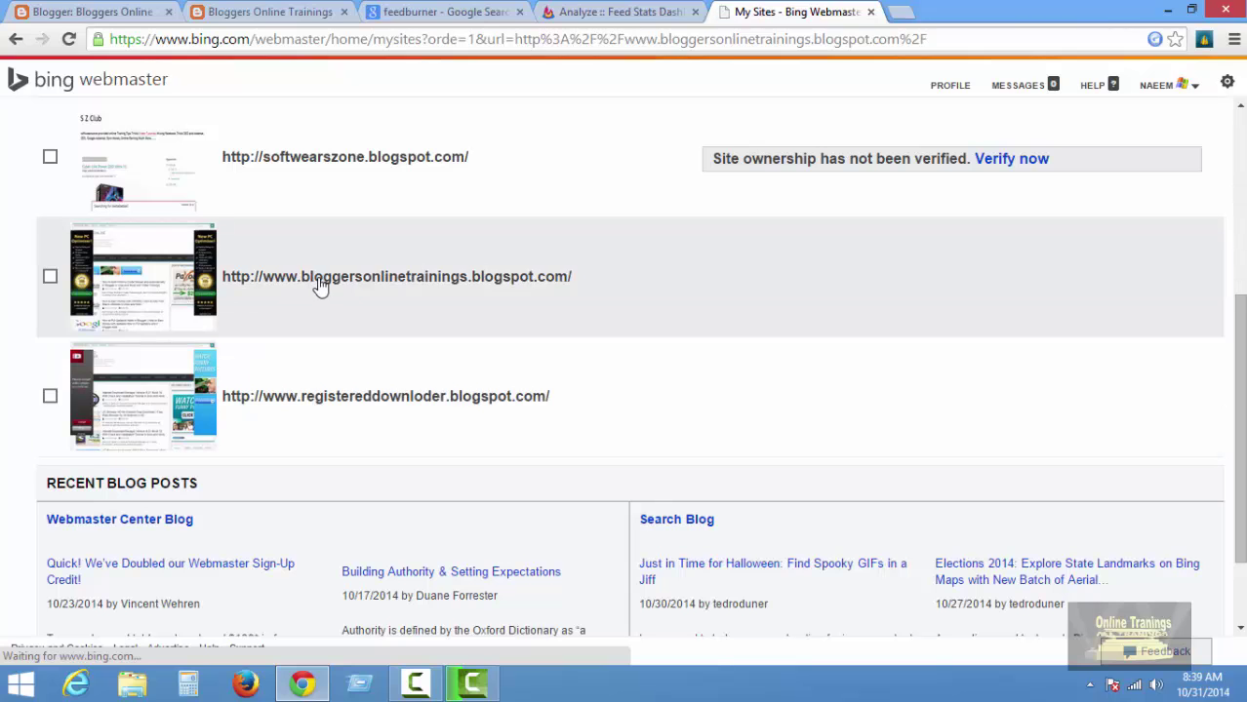
click(342, 286)
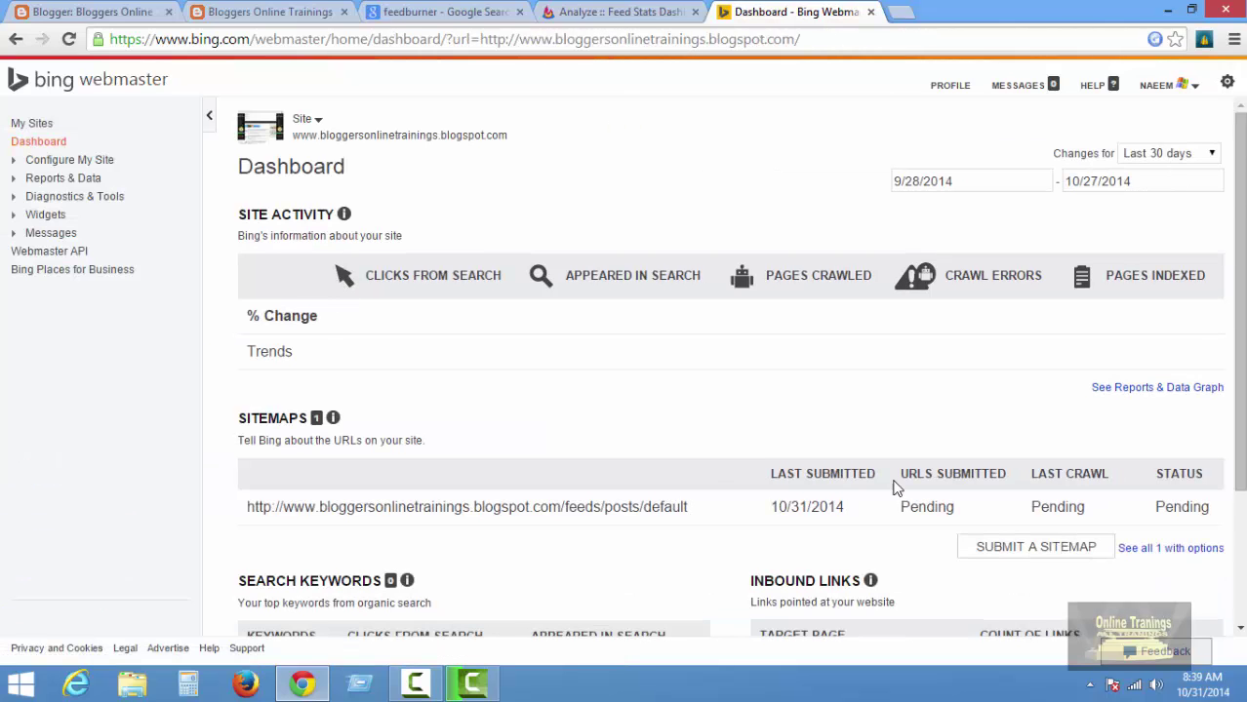
scroll(1187, 532, down, 2)
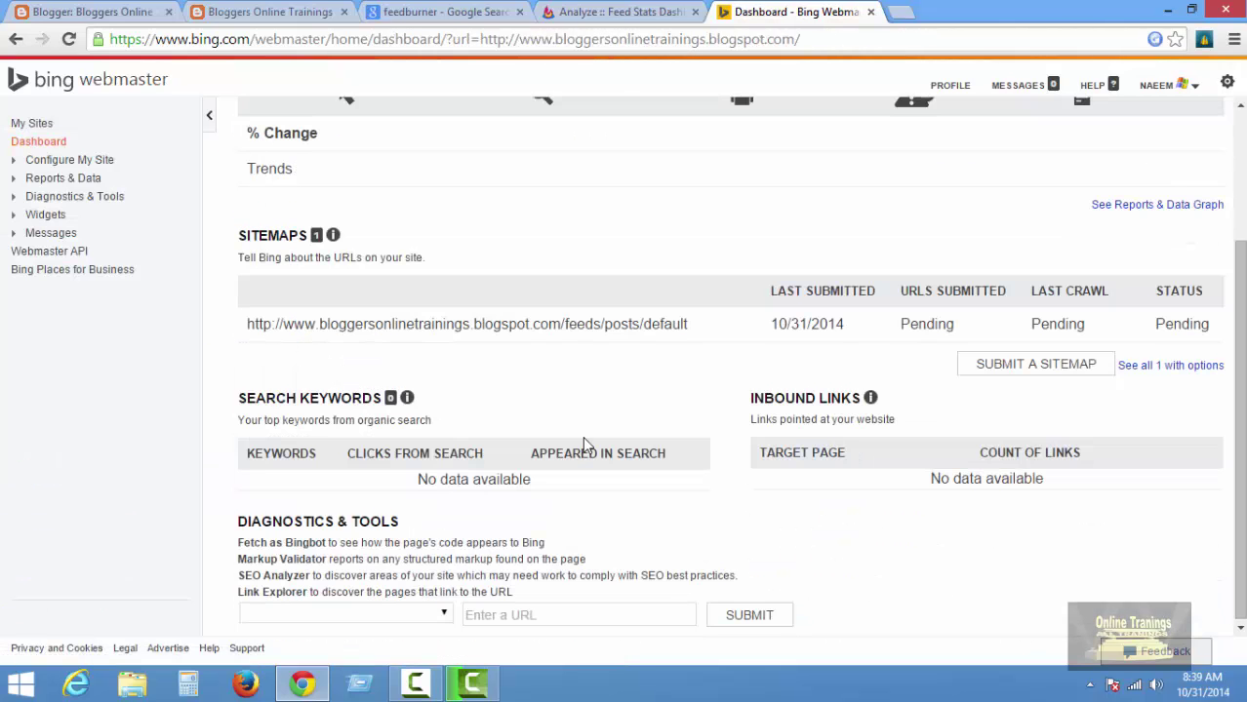
scroll(585, 443, up, 2)
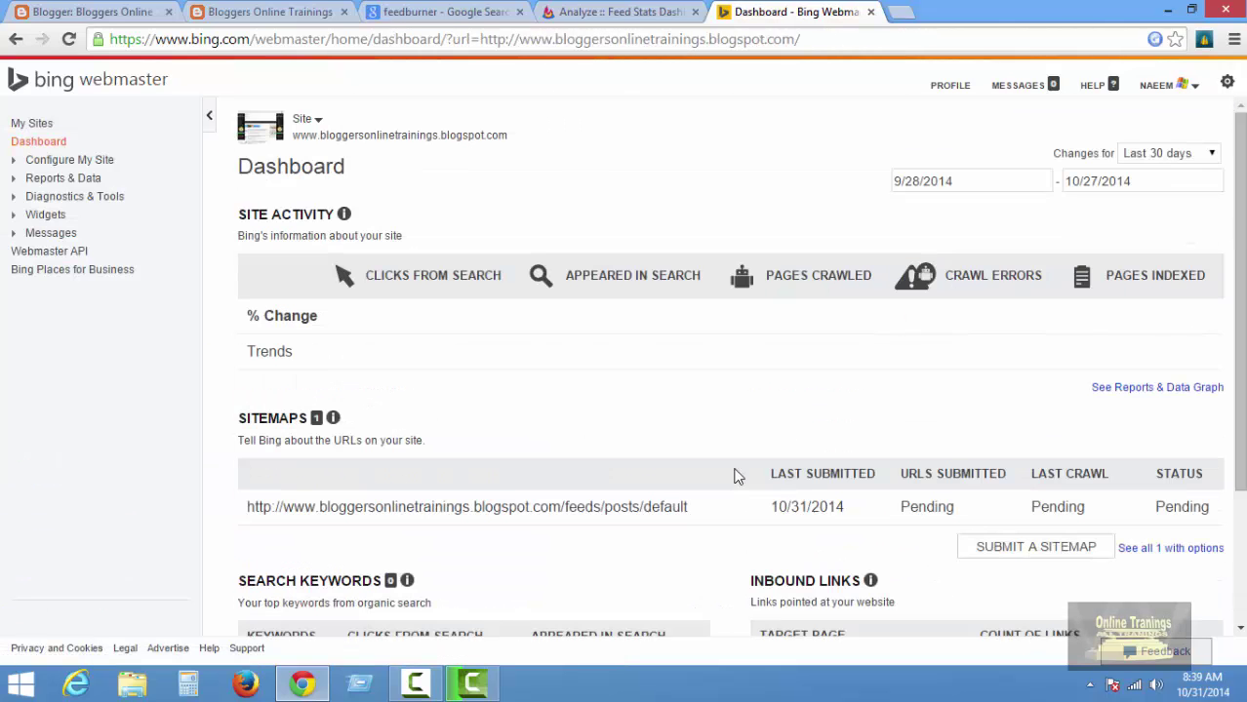
click(39, 145)
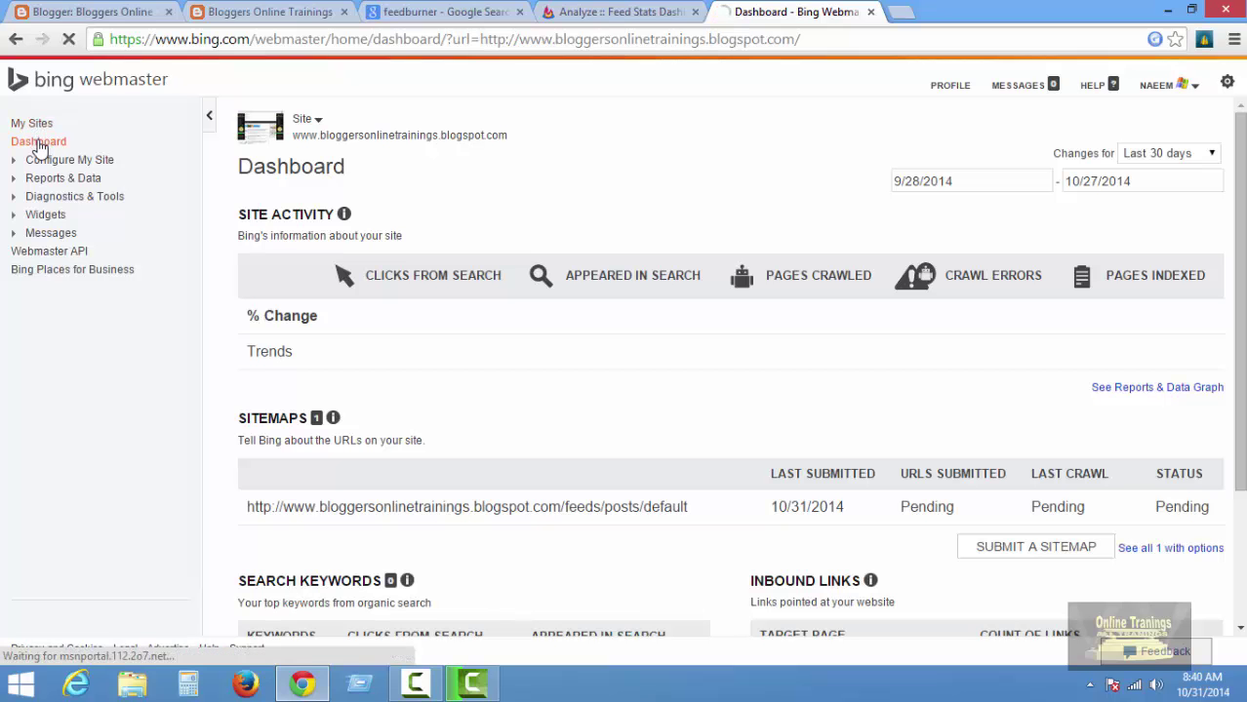
click(35, 127)
scroll(391, 356, down, 1)
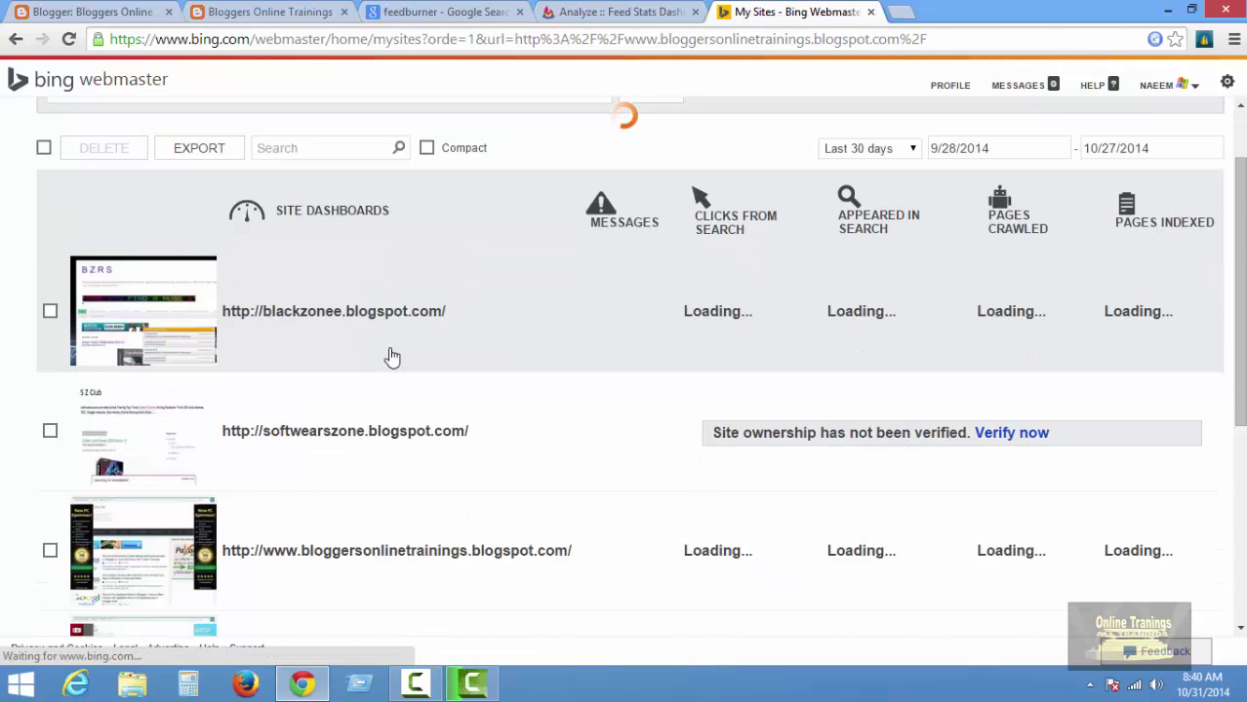
scroll(391, 356, down, 4)
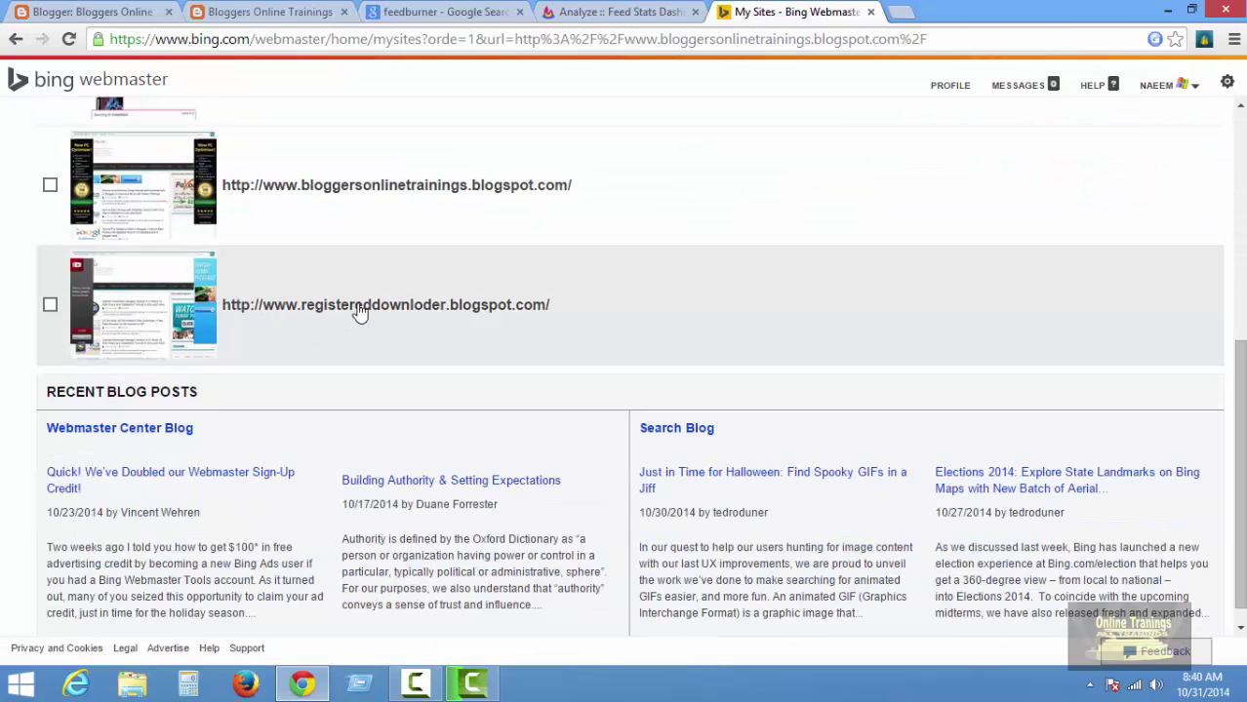
click(360, 308)
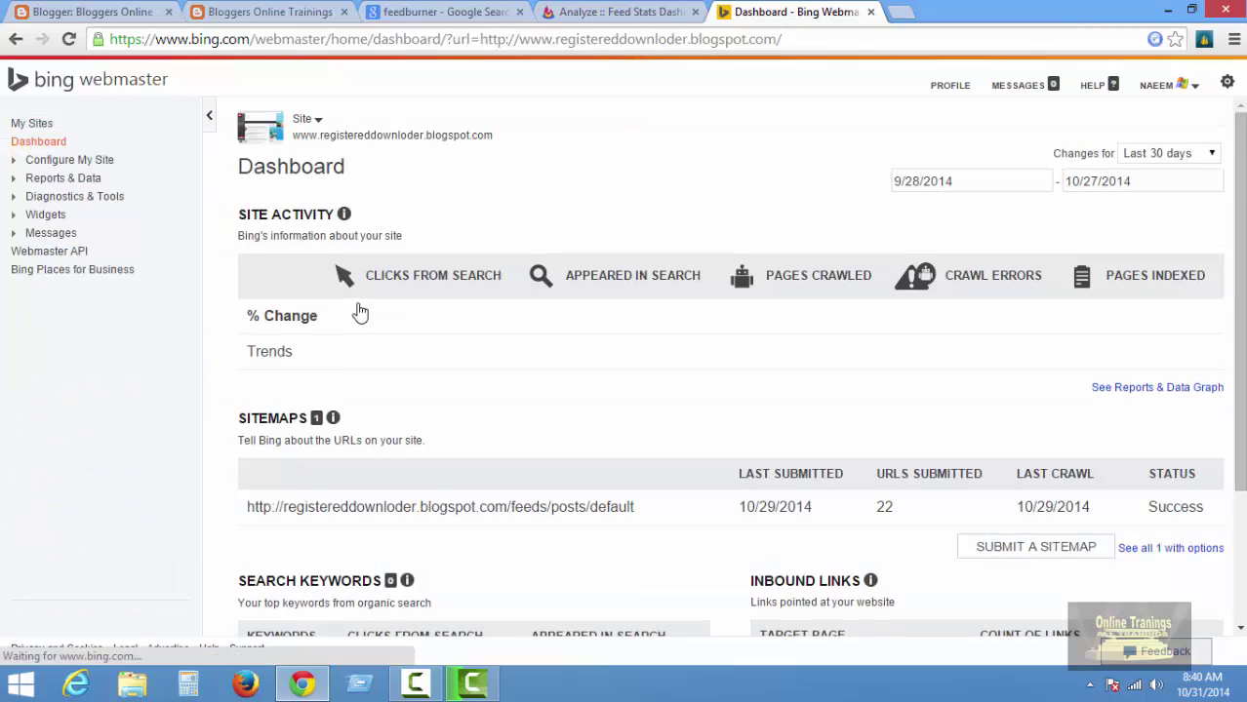
scroll(848, 415, down, 2)
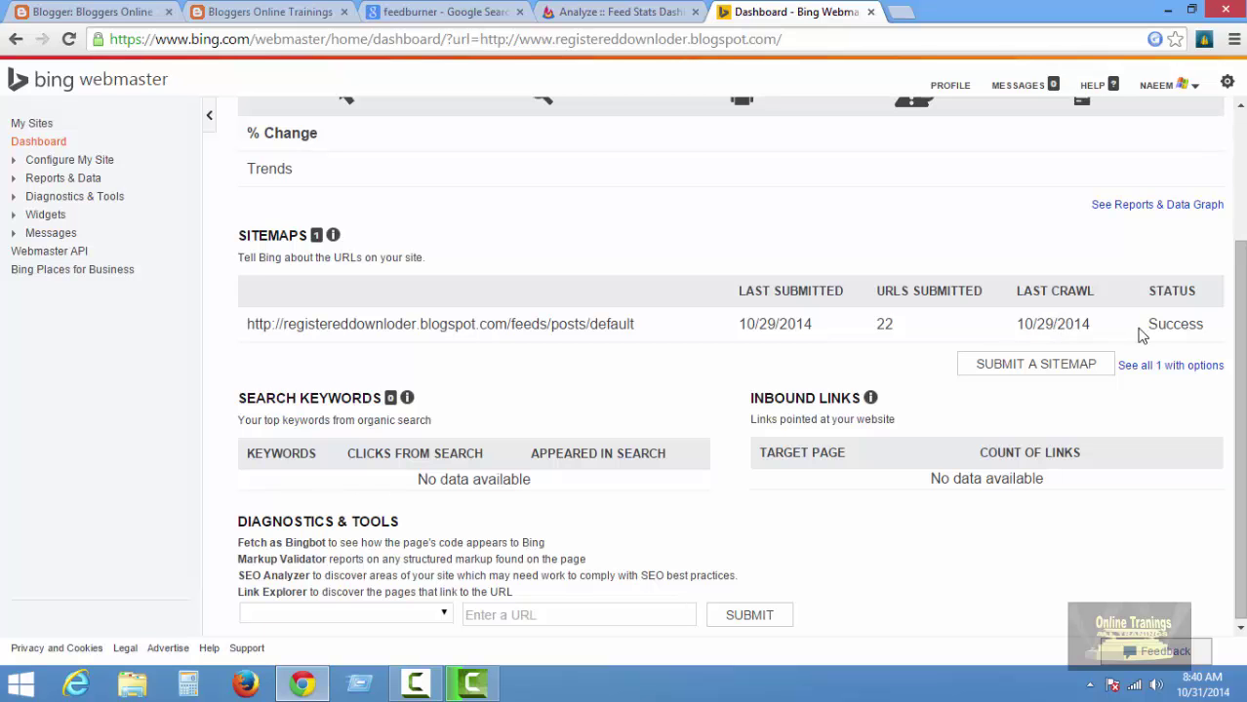
scroll(1161, 332, up, 2)
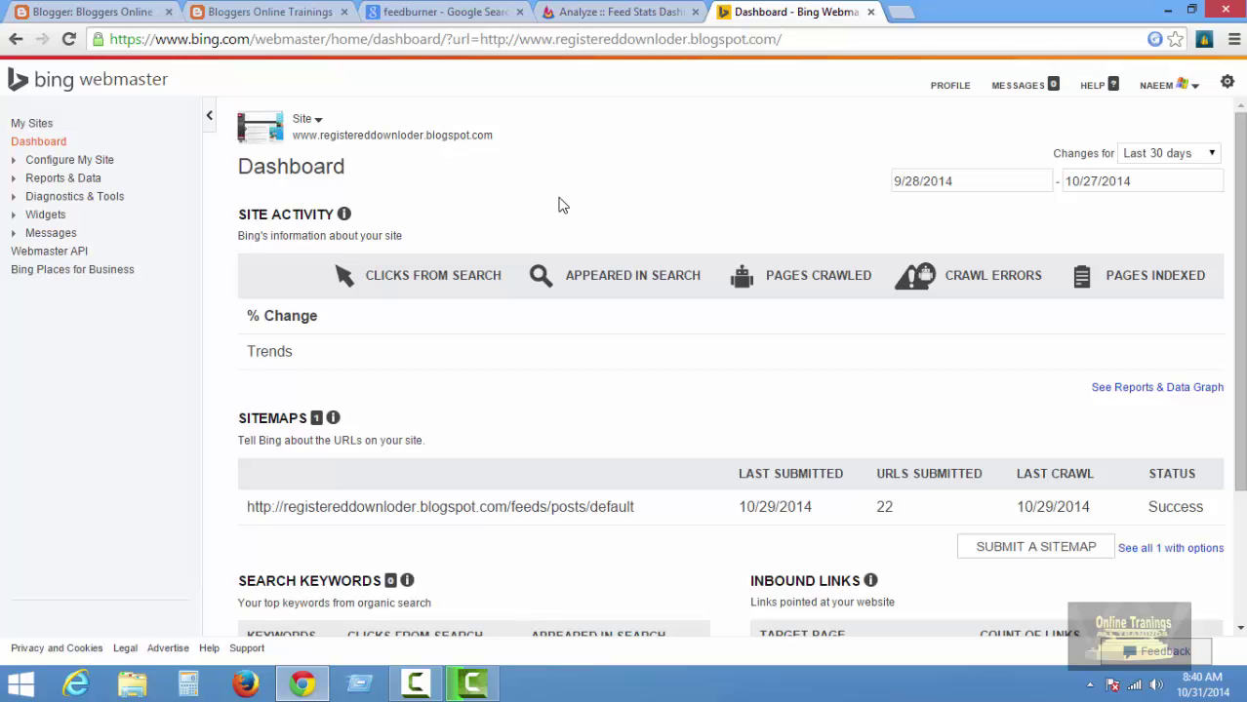
Close the FeedBurner Feed Stats Dashboard page and go to the Google search results for feedburner.
click(617, 11)
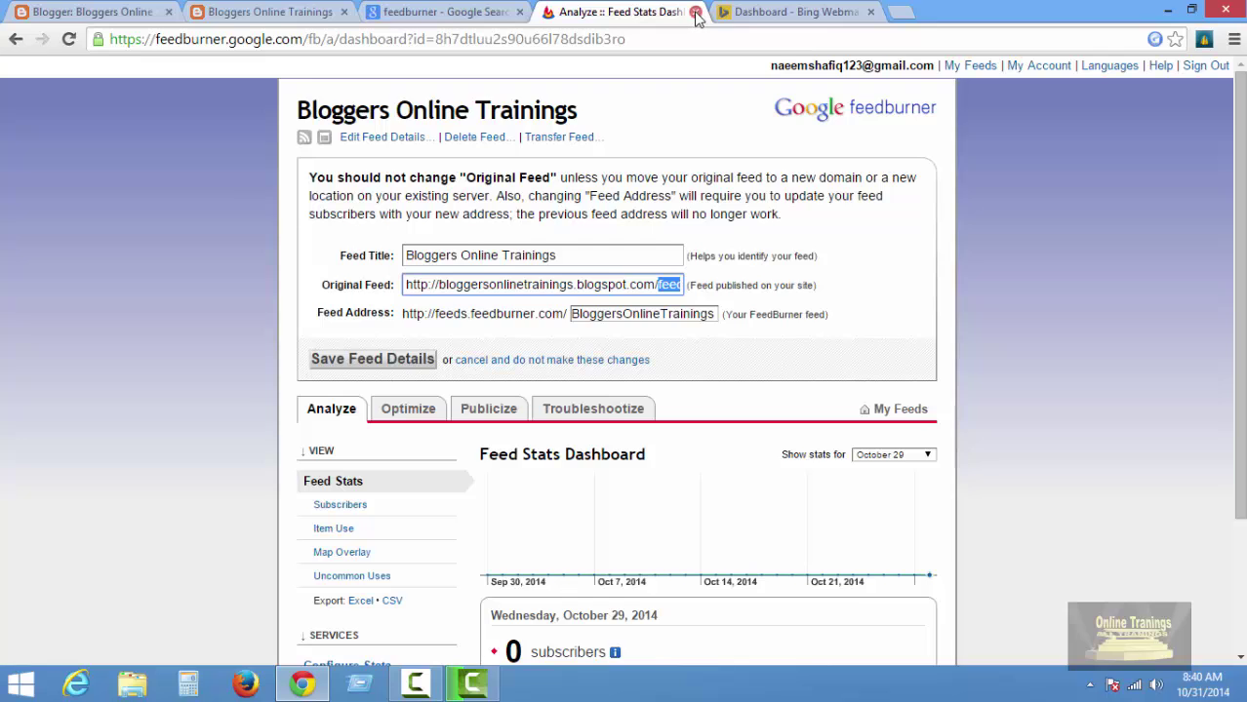
click(696, 12)
click(511, 14)
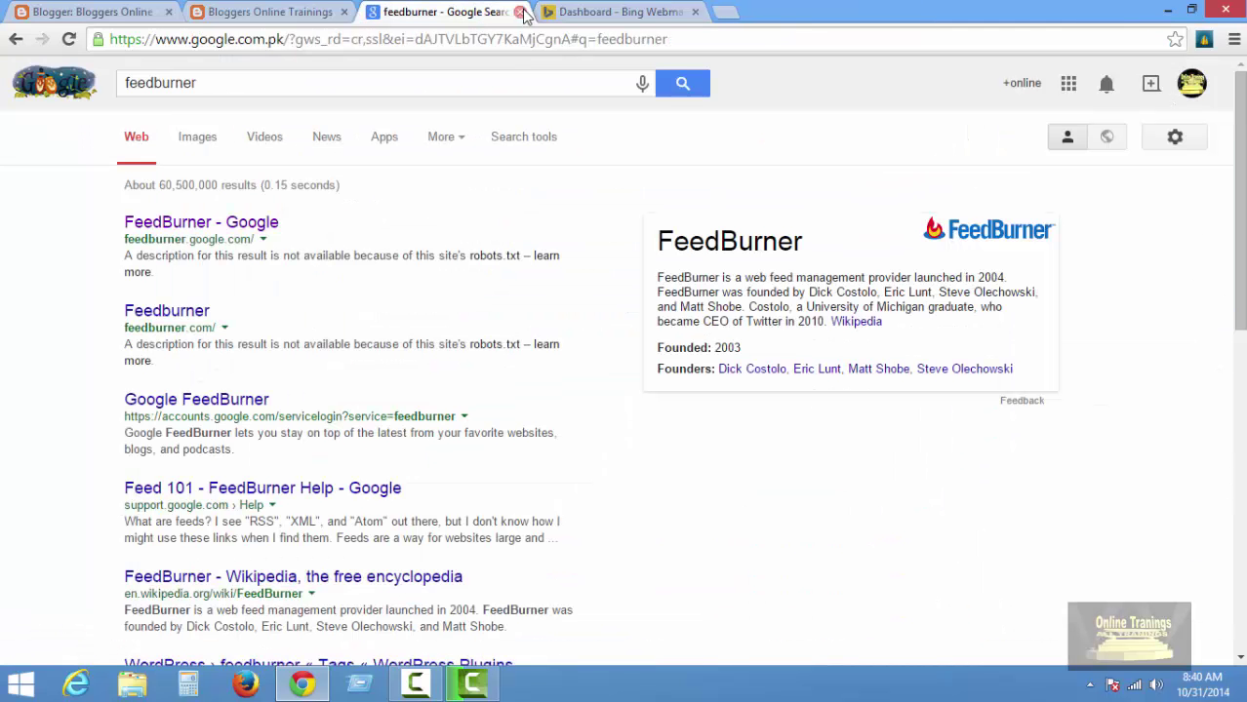
Switch to the Bloggers Online Trainings blog, dismiss the Infolinks ad overlay, and browse down through its posts.
click(298, 11)
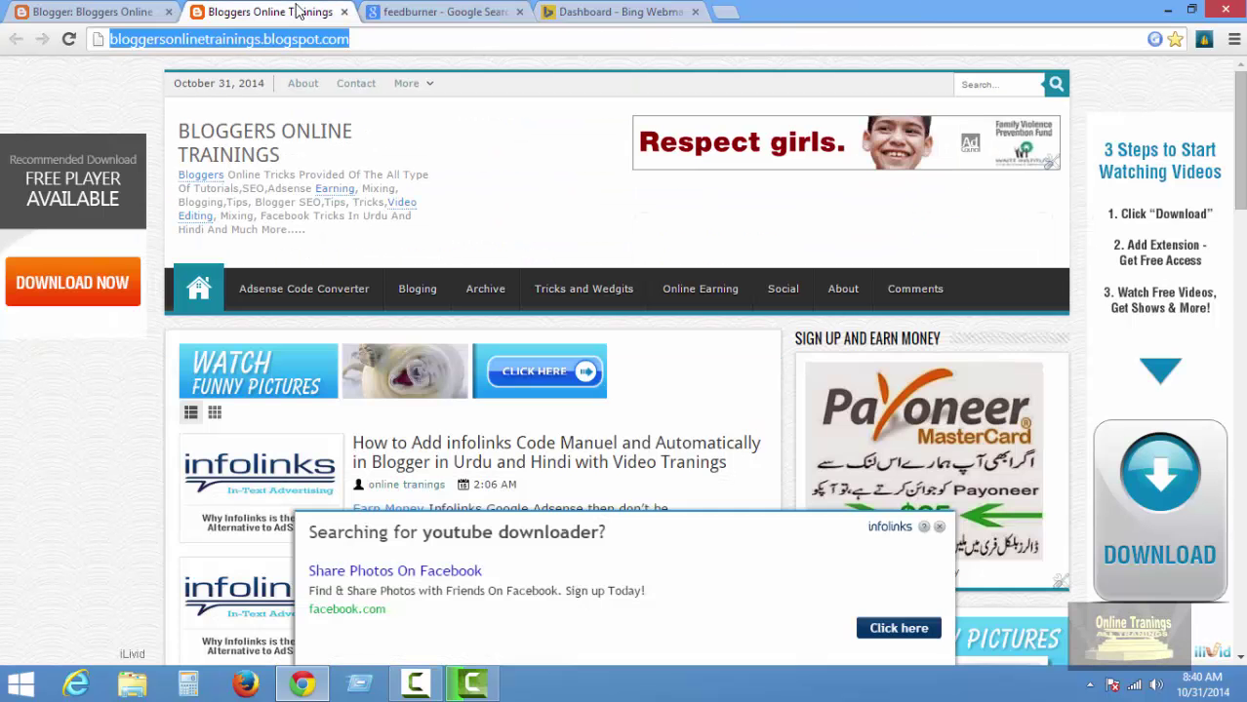
scroll(683, 341, down, 5)
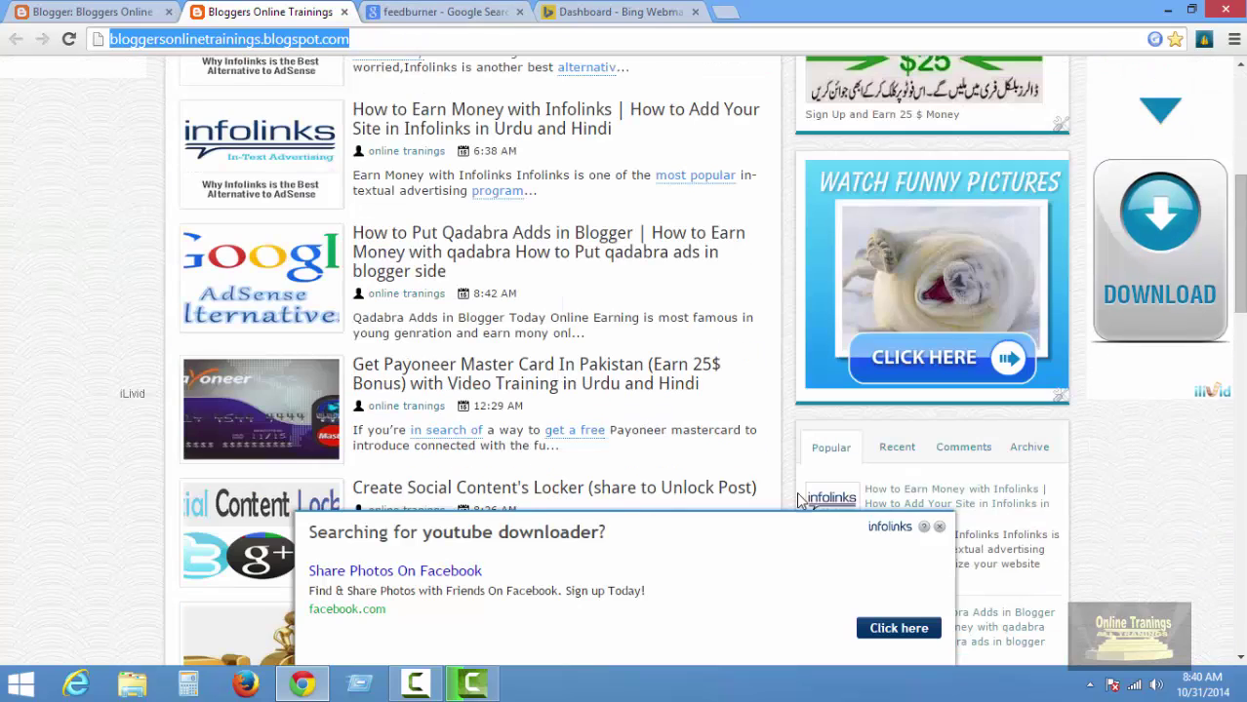
click(939, 529)
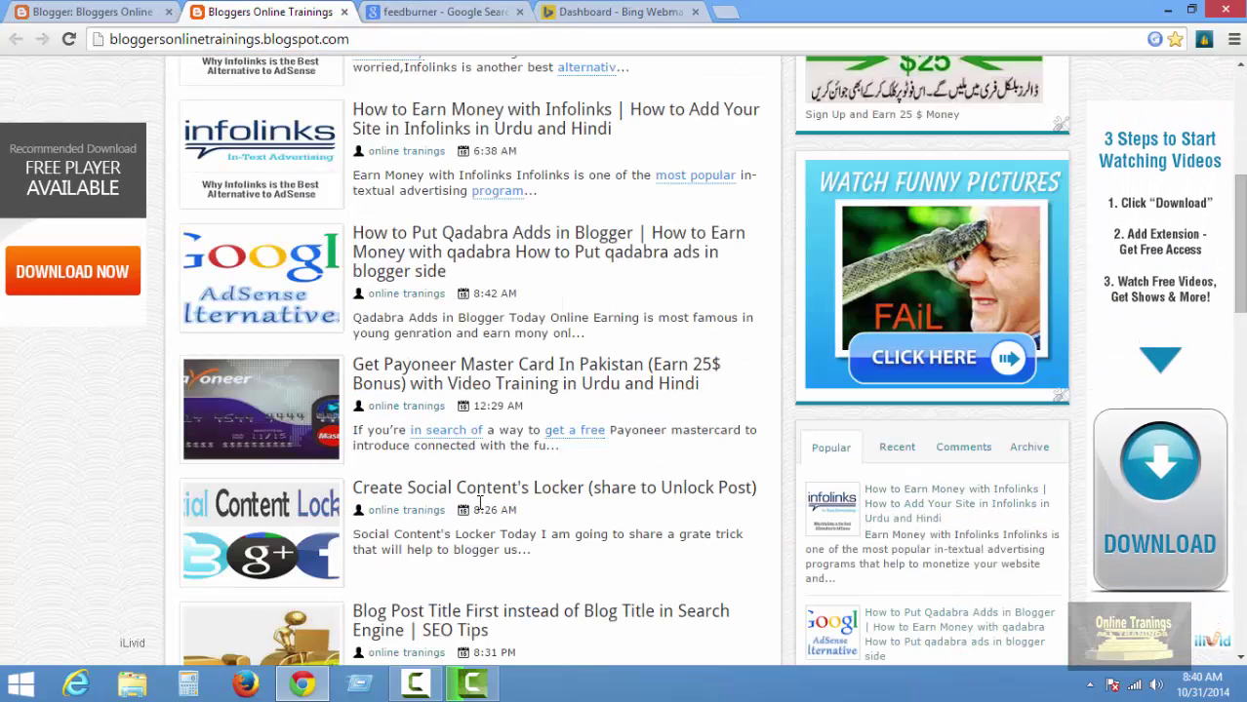
scroll(444, 496, down, 8)
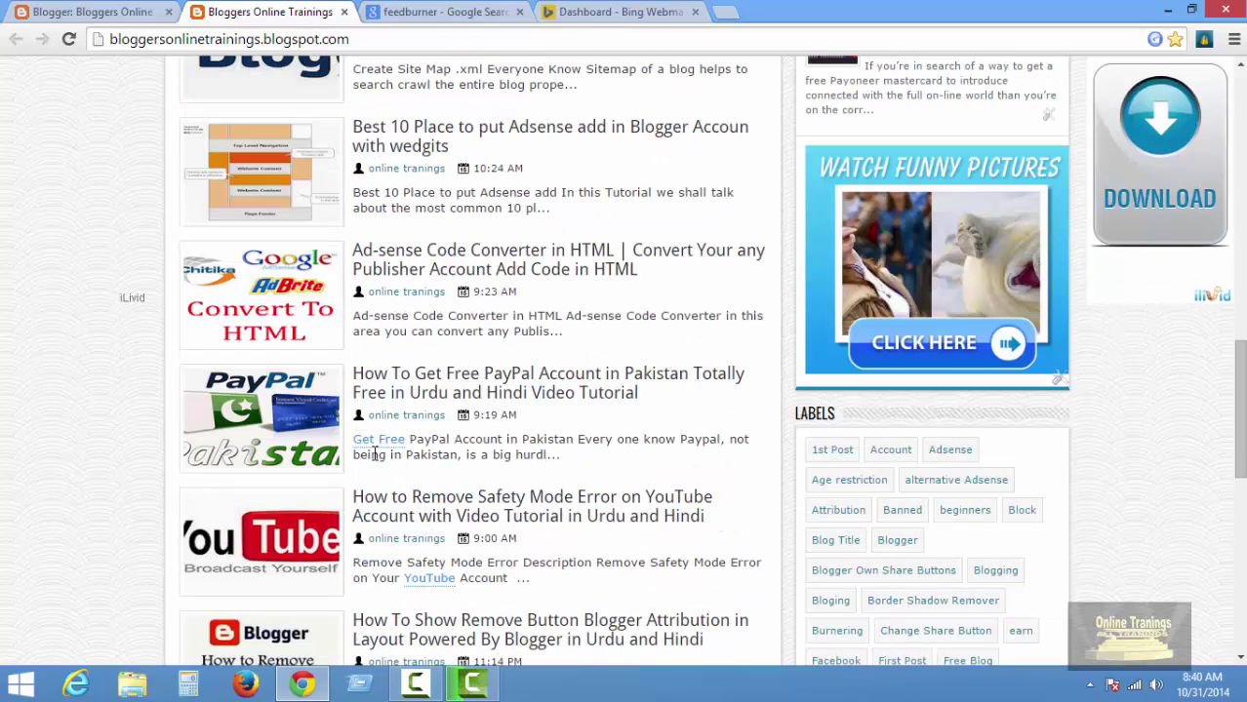